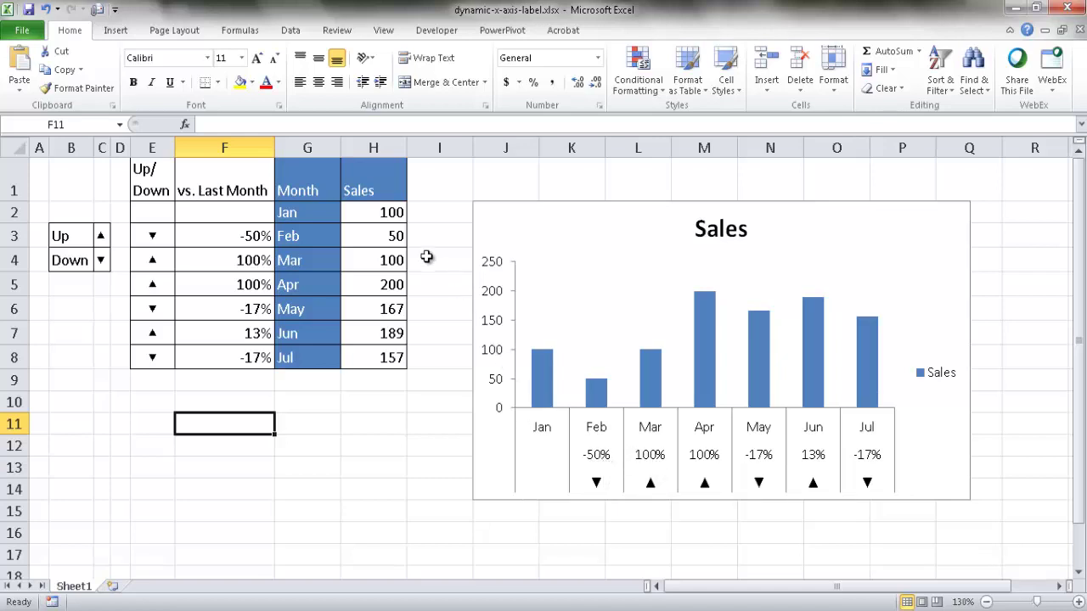
Set the Feb sales value to 150 and the Mar sales value to 200 in the Sales column
left_click(374, 235)
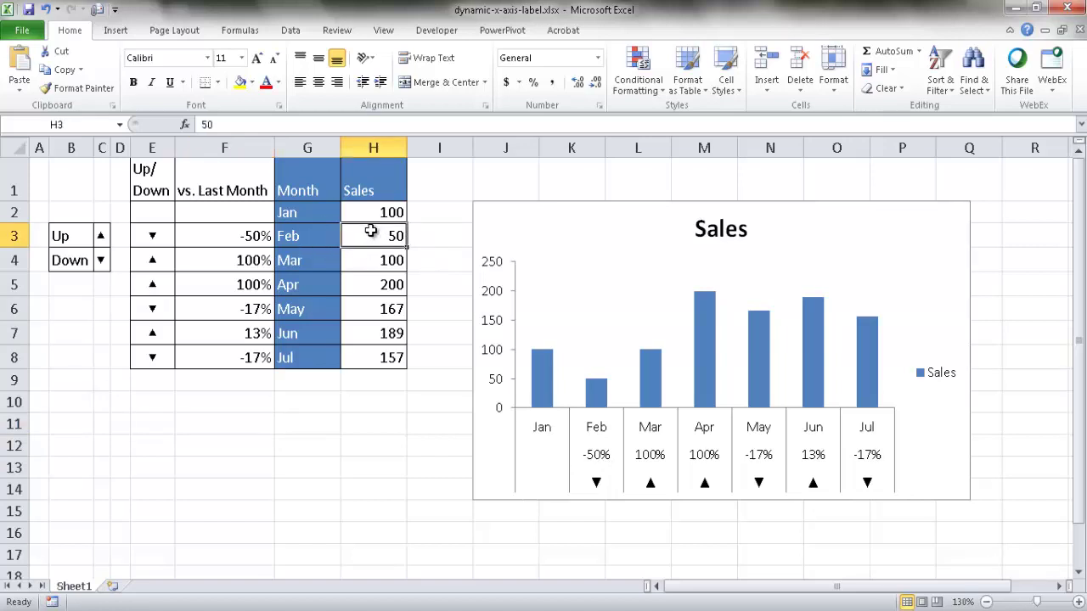
type("1")
key("Return")
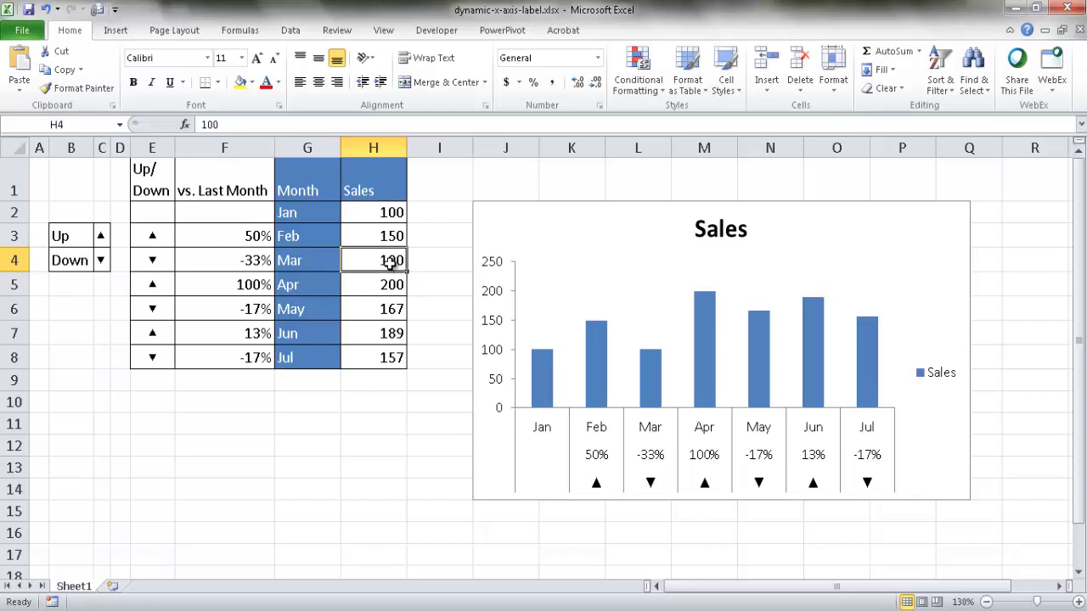
type("20")
key("Return")
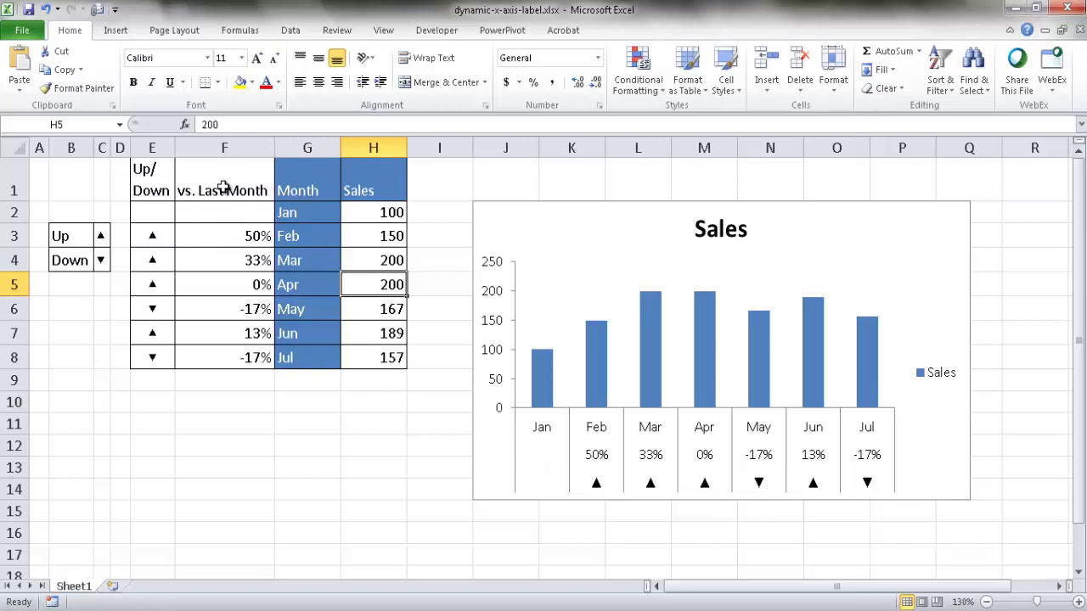
Copy the Month and Sales table, G1:H8, into a new worksheet starting at cell F1
left_click_drag(316, 191, 373, 348)
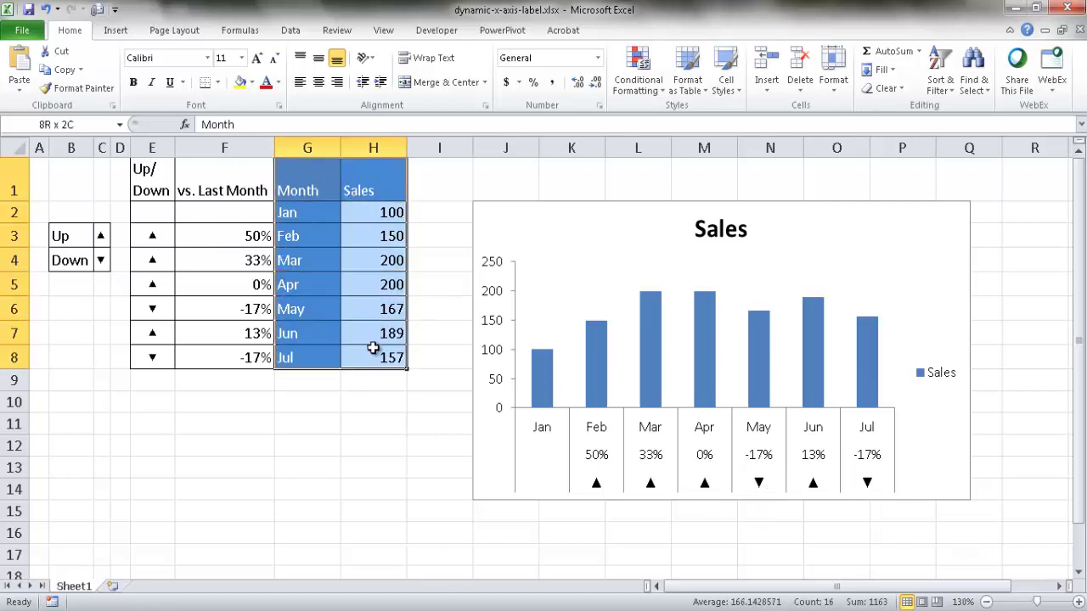
key("ctrl+c")
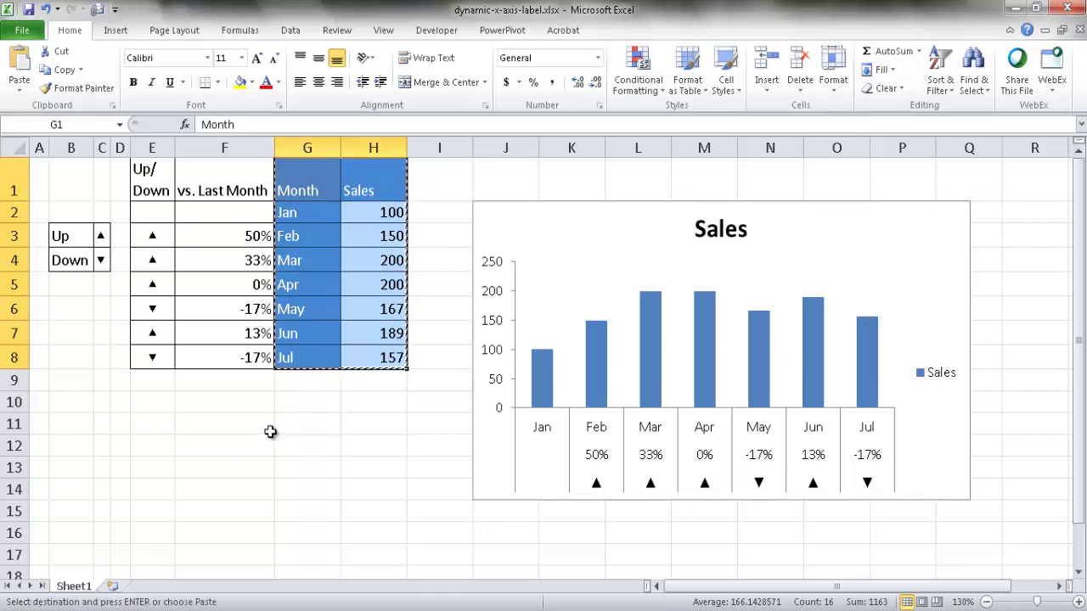
left_click(112, 586)
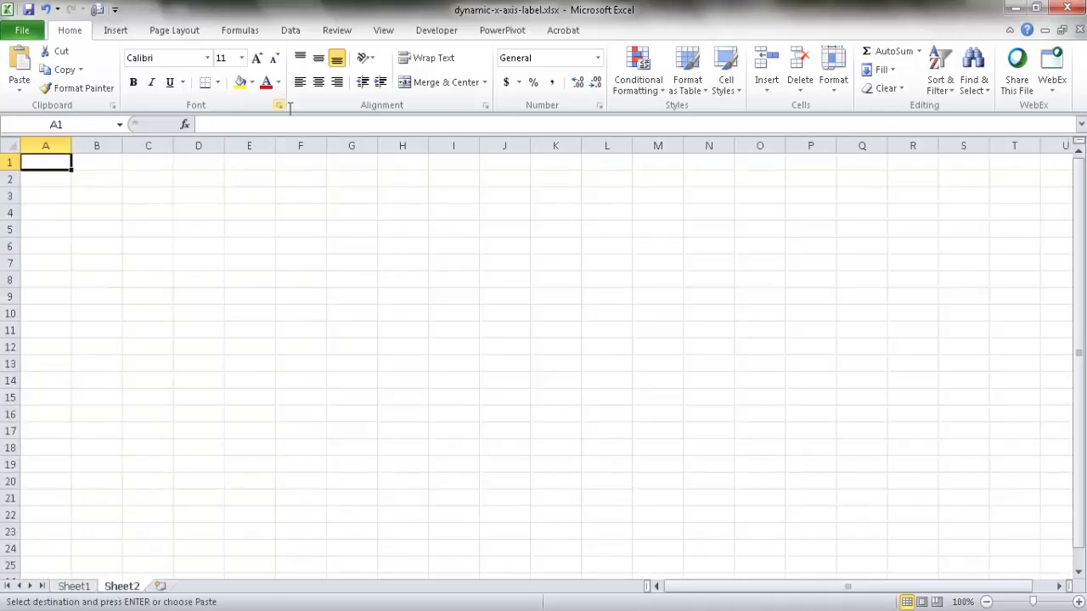
left_click(293, 163)
key("ctrl+v")
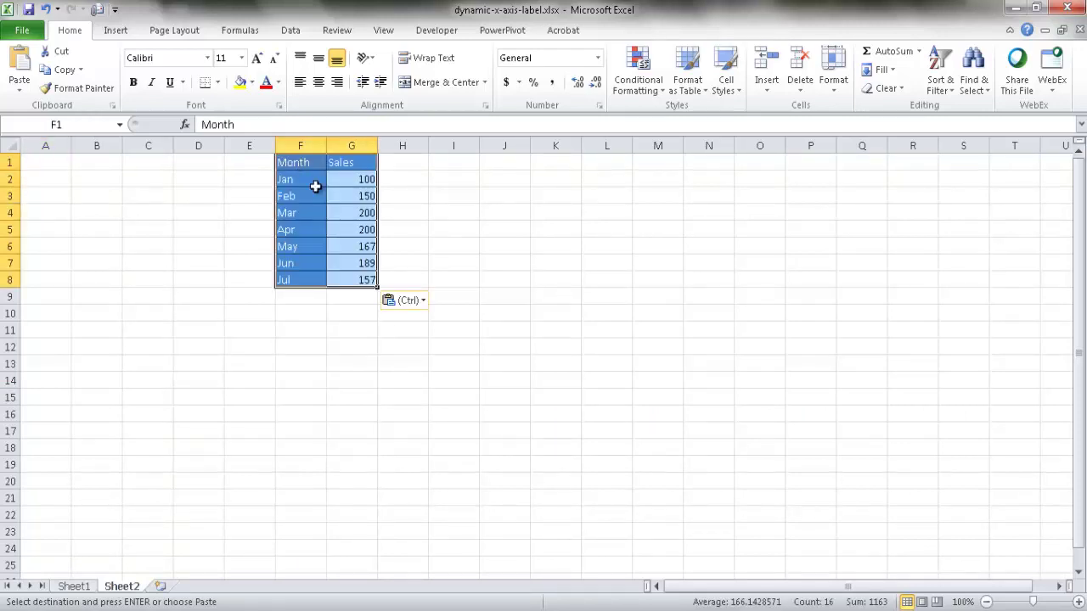
left_click(1079, 602)
left_click(1078, 602)
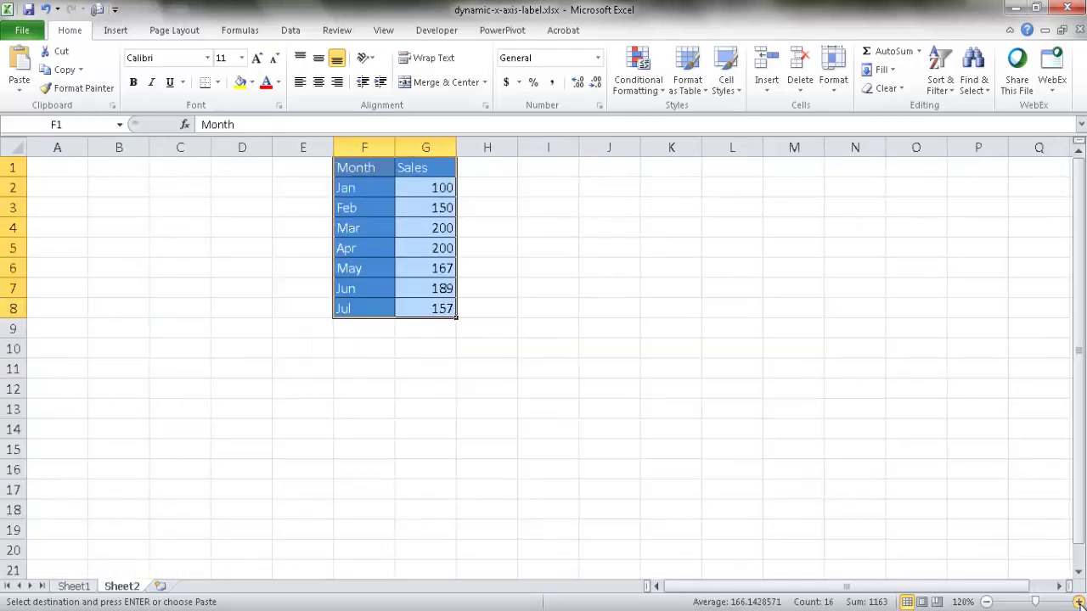
left_click(1079, 602)
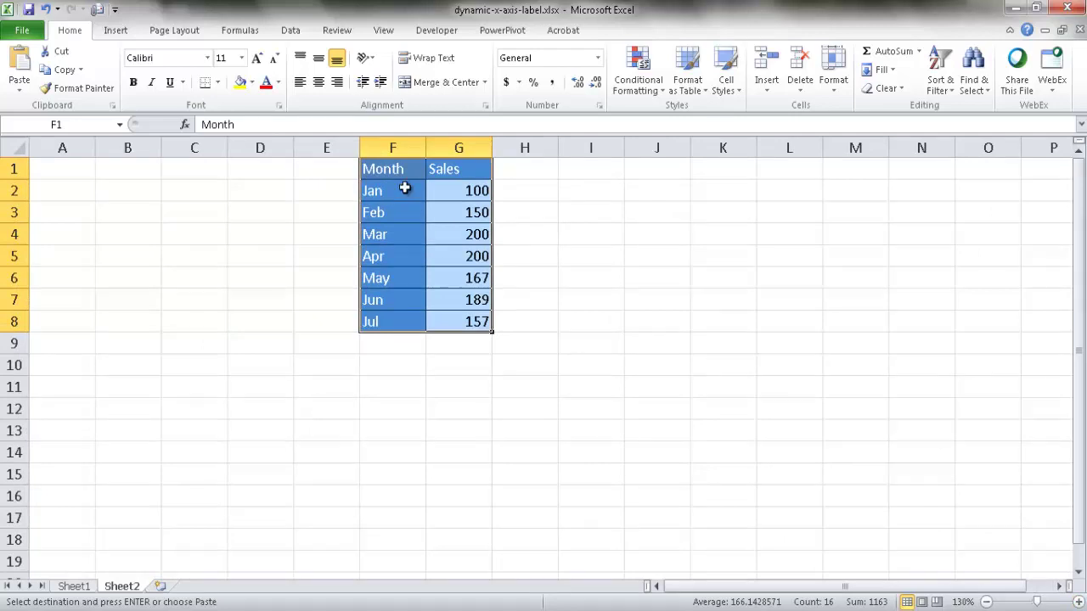
Insert a 2-D clustered column chart from the Month and Sales data on Sheet2
left_click(319, 189)
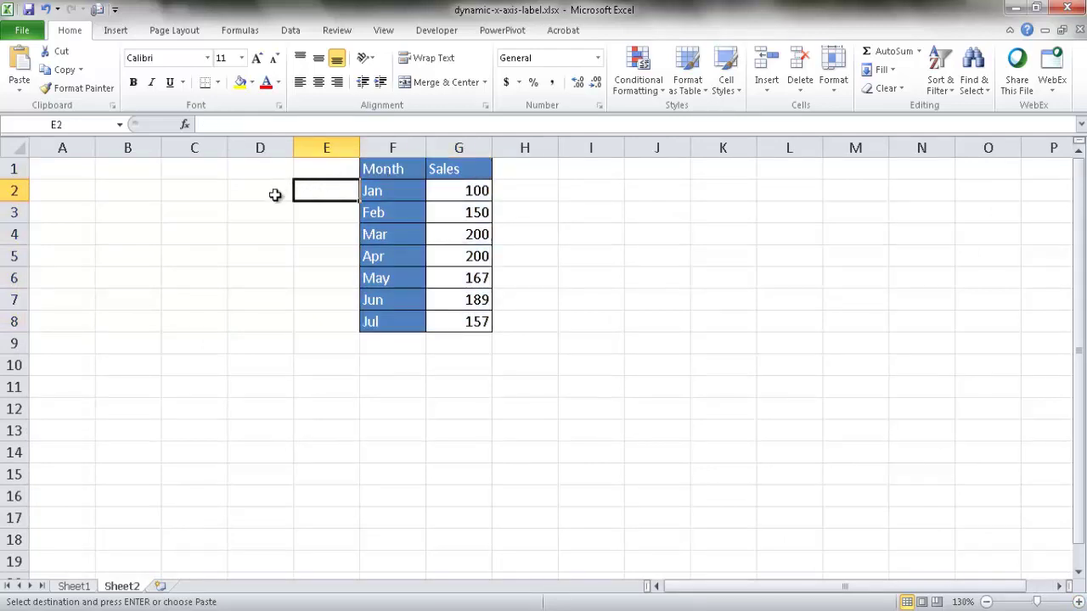
left_click(390, 169)
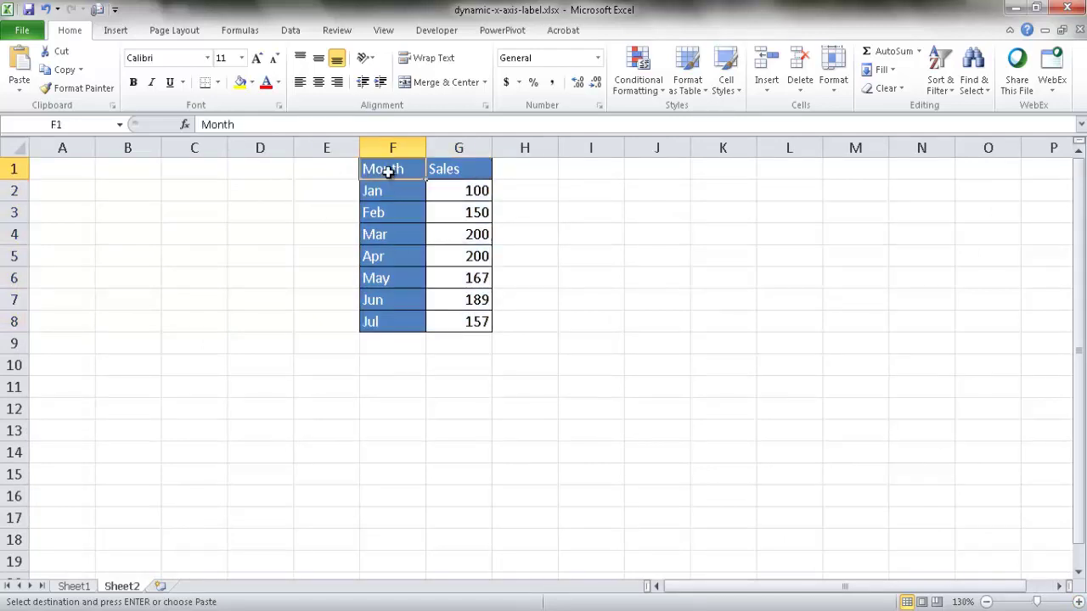
left_click(418, 219)
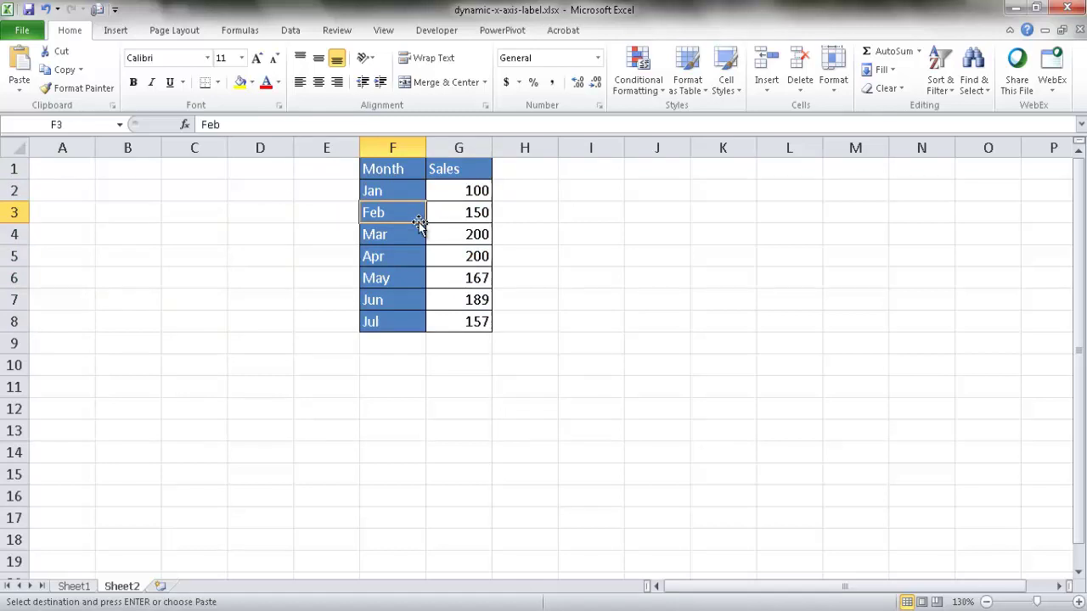
left_click(112, 30)
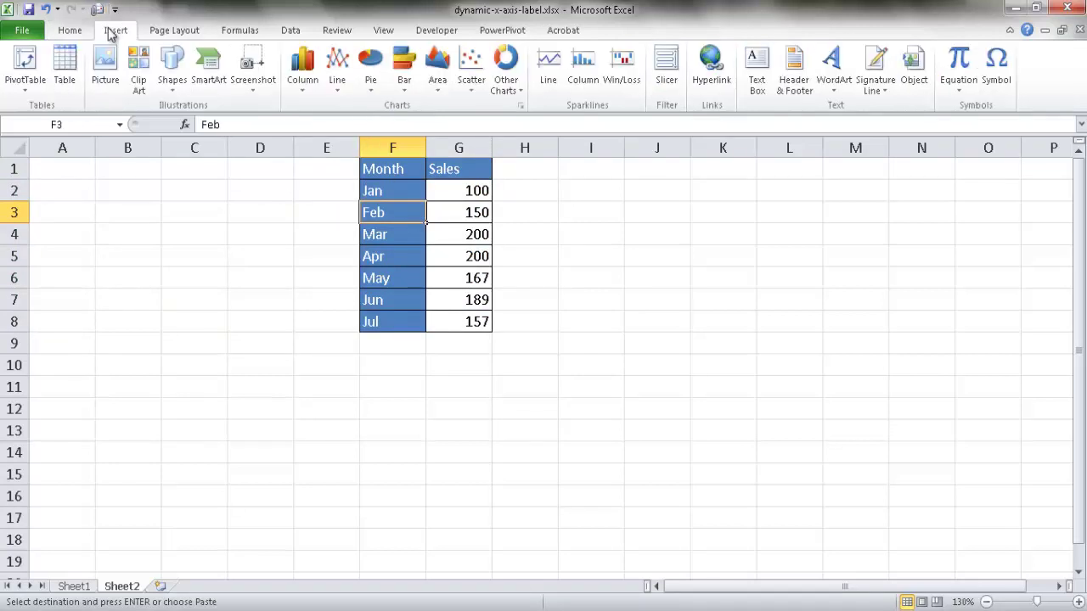
left_click(306, 73)
left_click(309, 140)
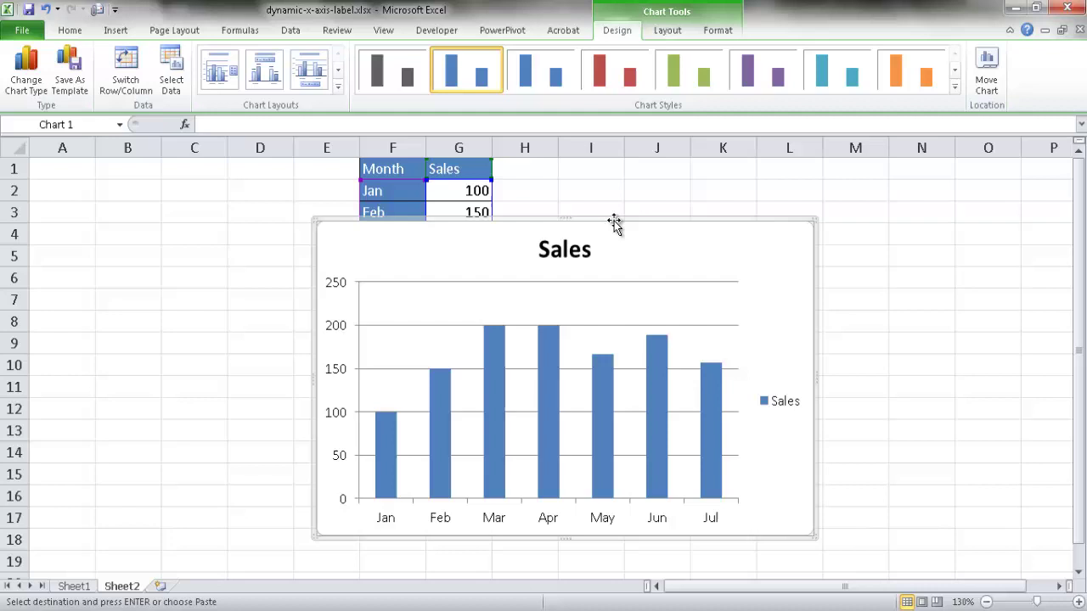
Delete the chart's horizontal gridlines, then shrink the chart and place it beside the data so the table is uncovered
left_click_drag(636, 226, 766, 220)
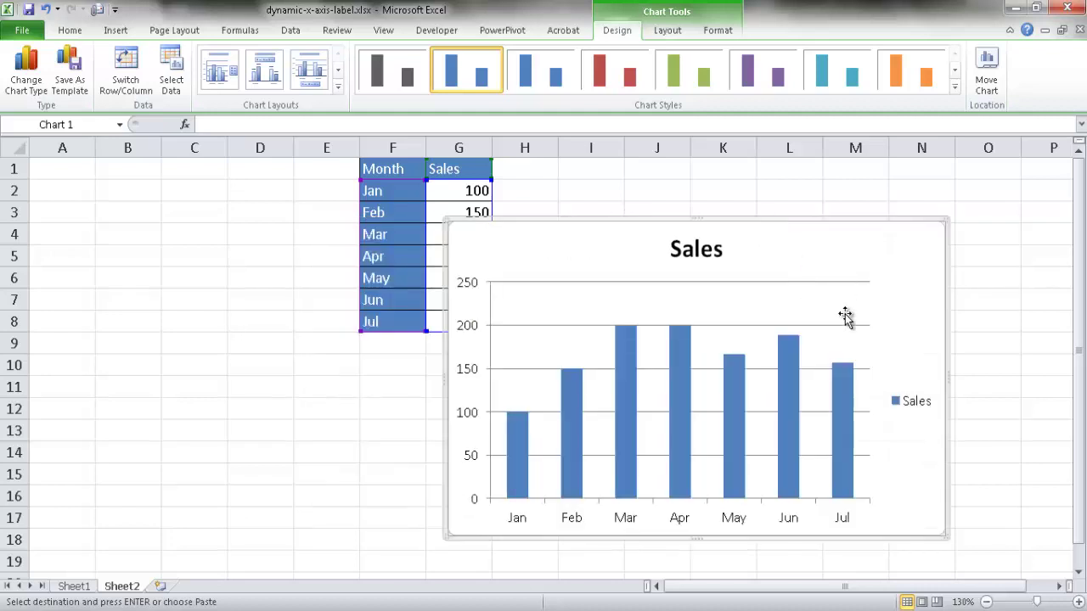
left_click(844, 326)
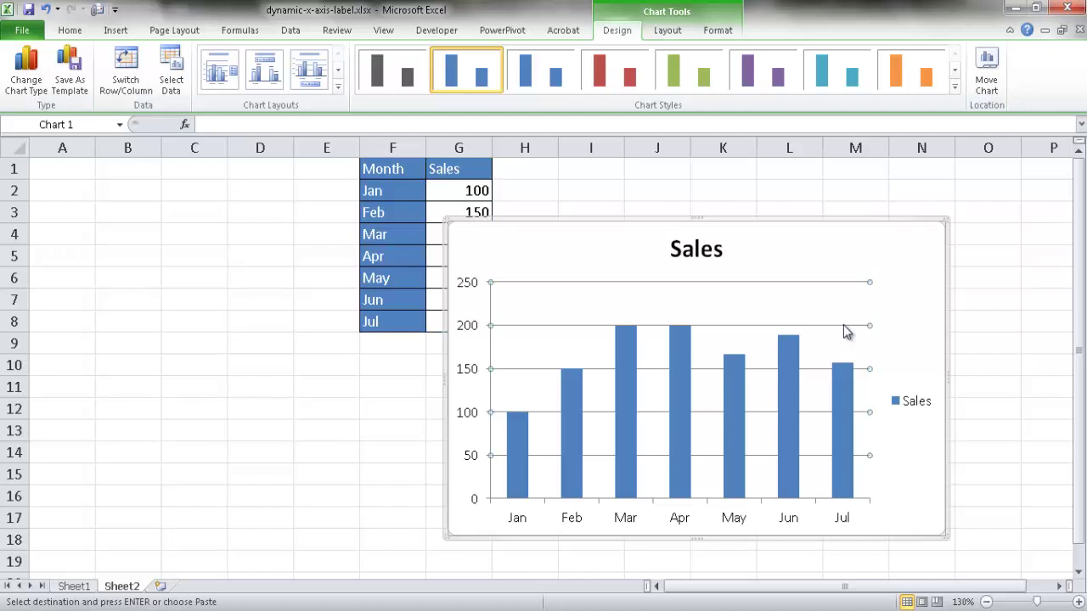
key("Escape")
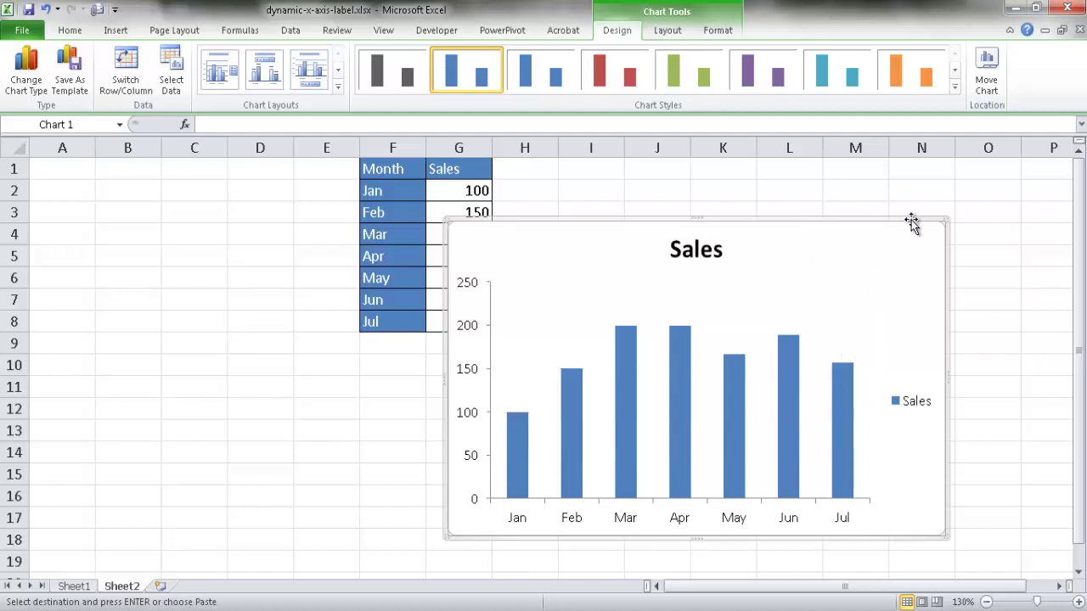
left_click_drag(938, 224, 948, 201)
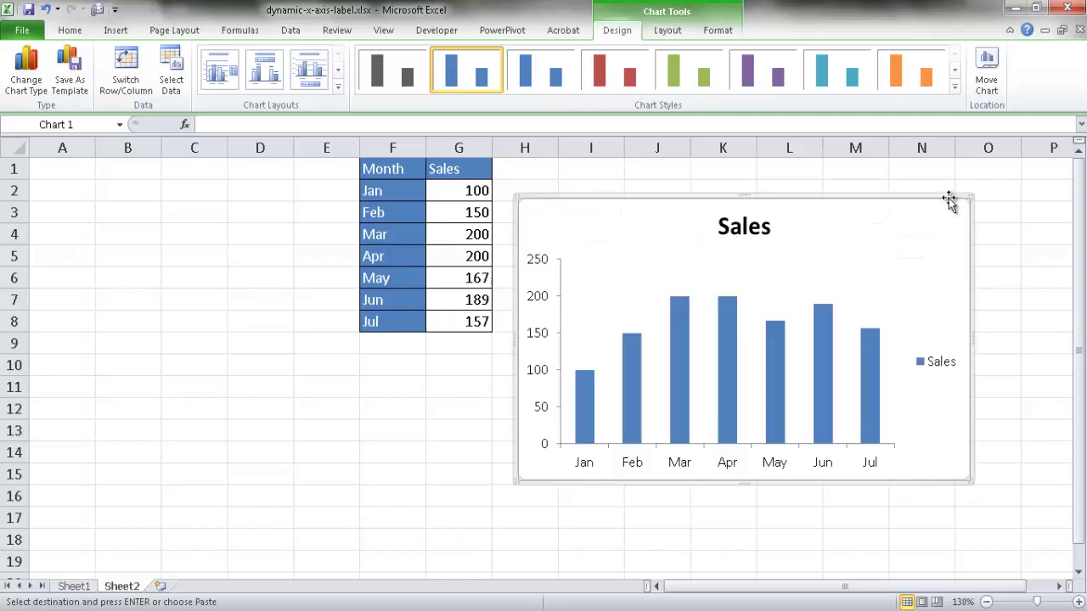
Enter the month-over-month change formula =G3/G2-1 in cell E3 beside Feb
left_click(330, 211)
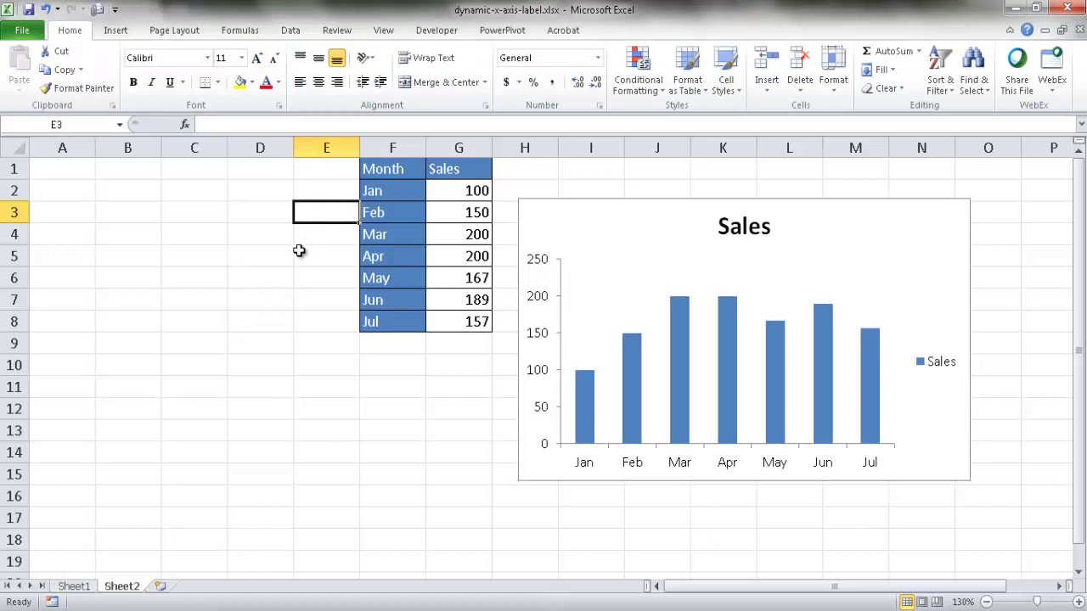
type("=")
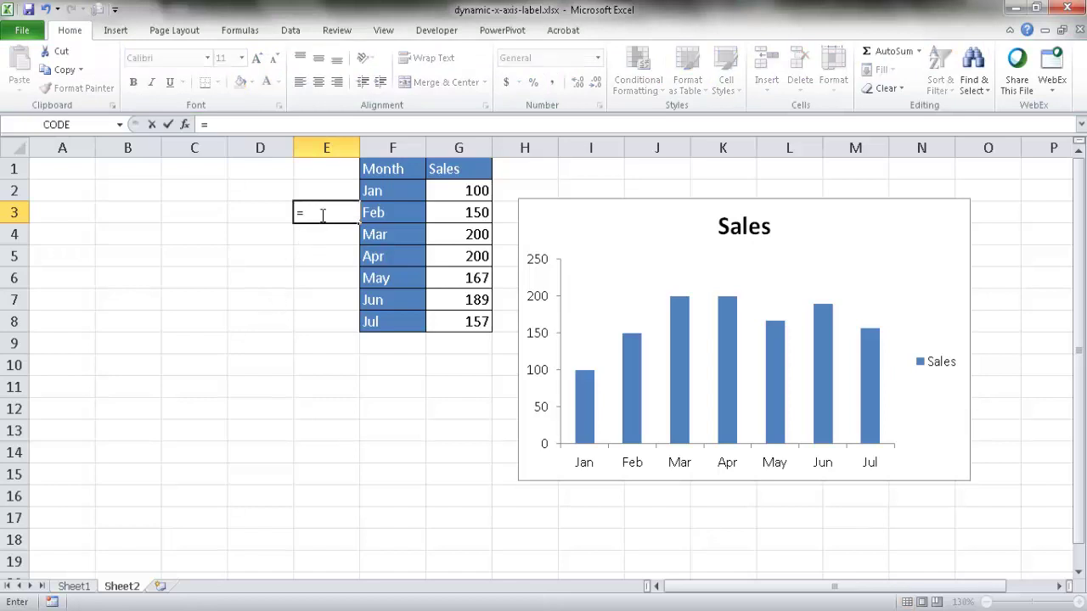
left_click(449, 214)
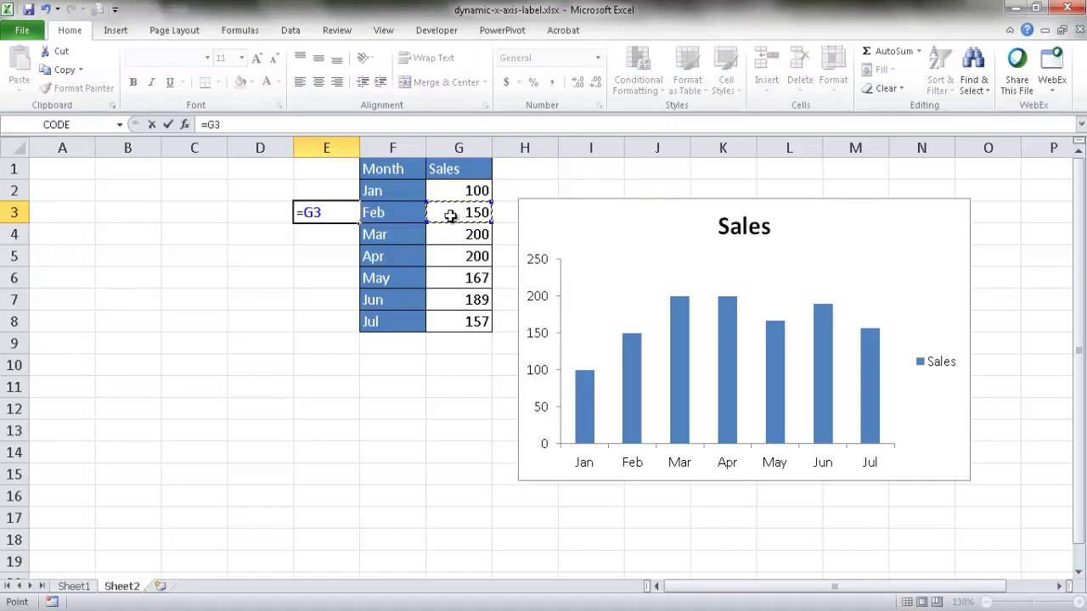
type("/")
left_click(459, 190)
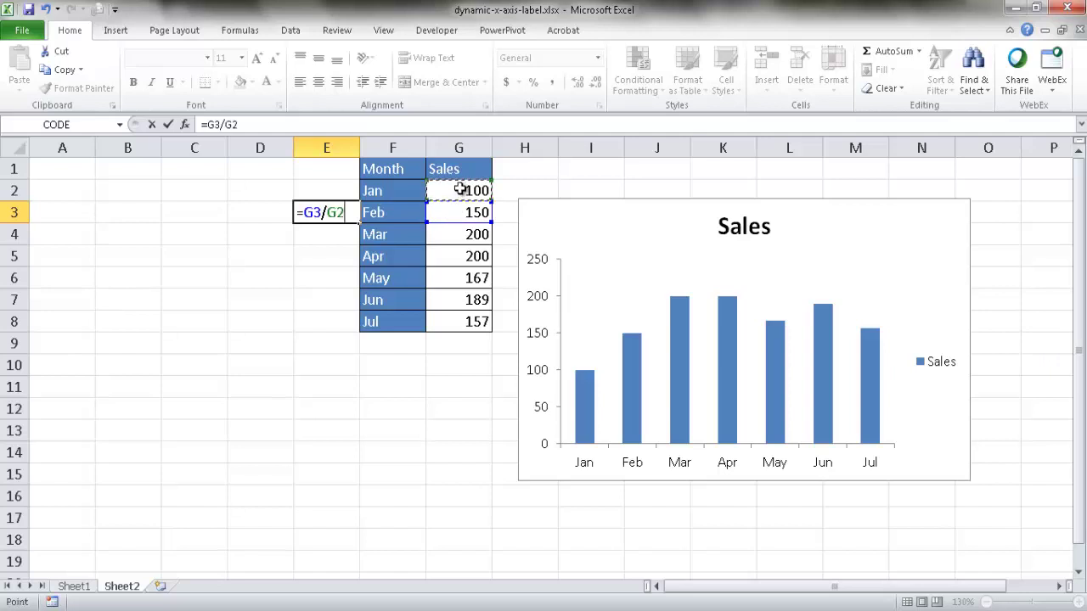
type("-1")
key("Return")
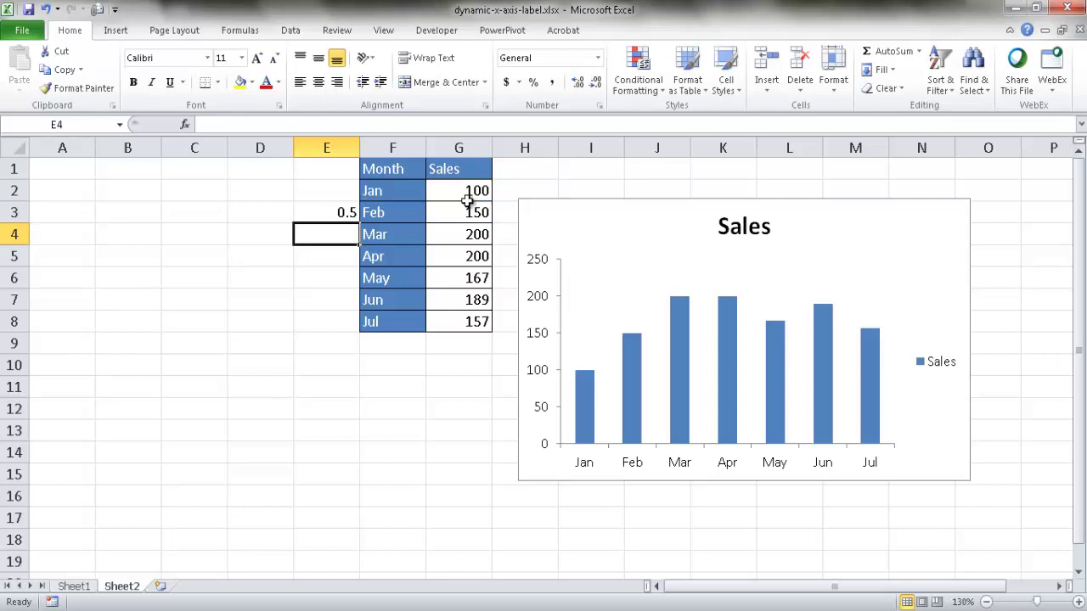
Fill the change formula from E3 down to E8 and format the cells as percentages
left_click(348, 212)
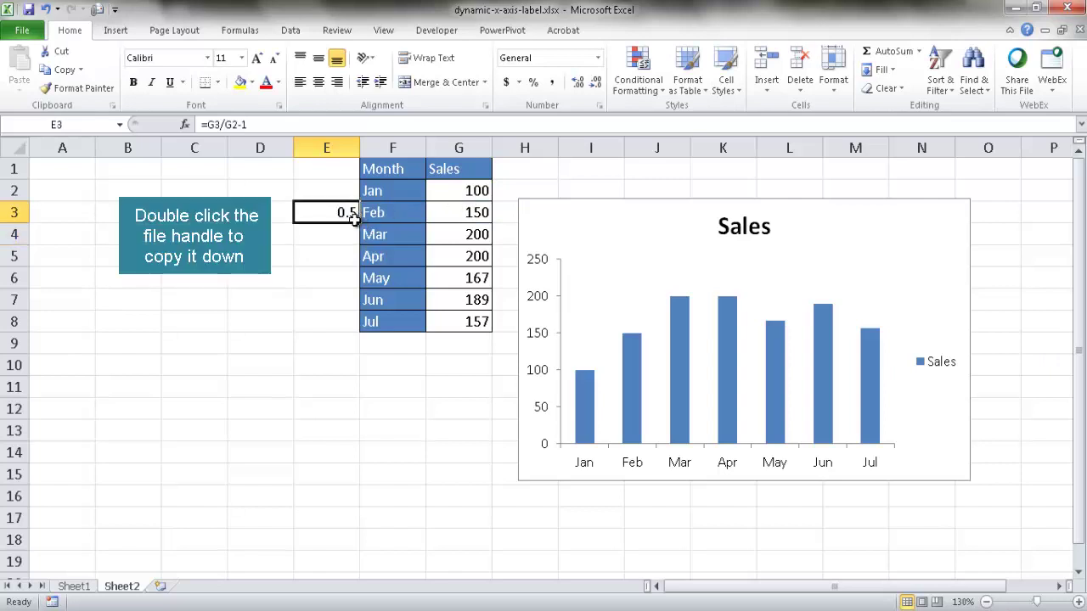
double_click(359, 221)
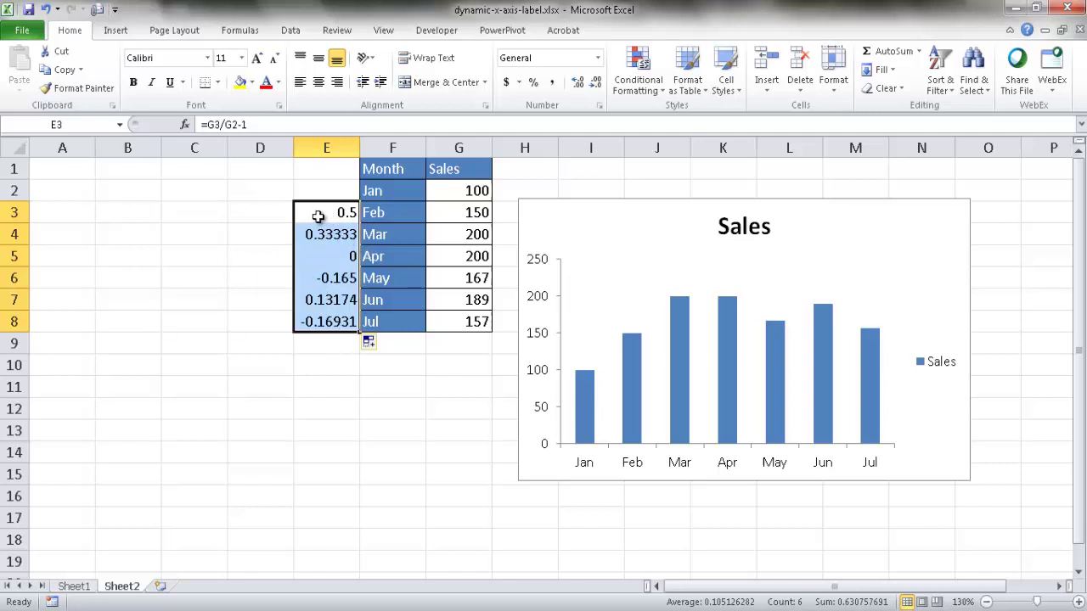
left_click(533, 82)
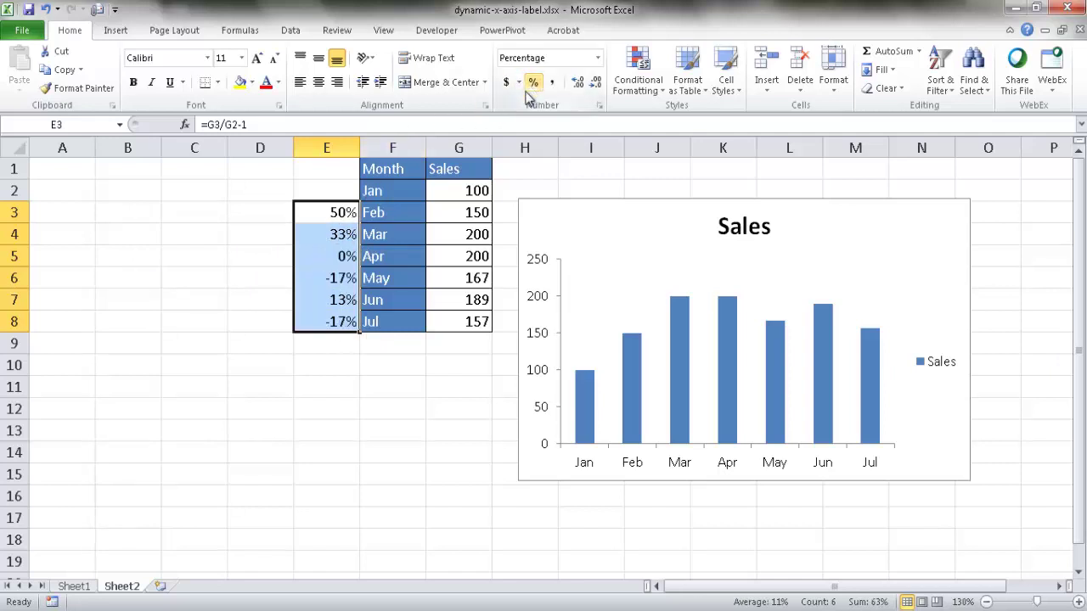
left_click(376, 461)
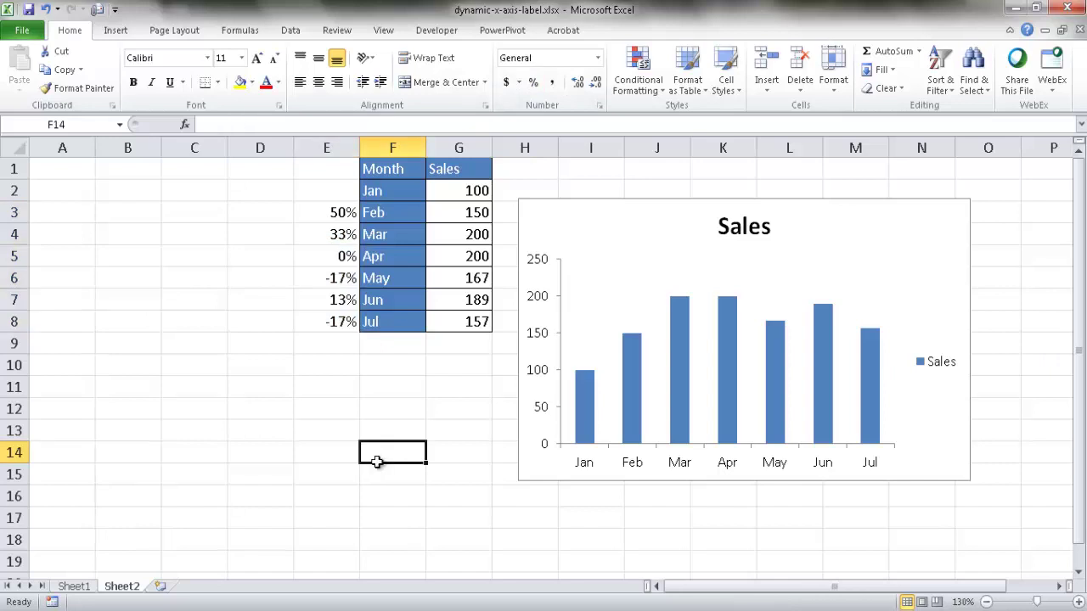
Set the Feb sales value in cell G3 to 200
left_click(457, 187)
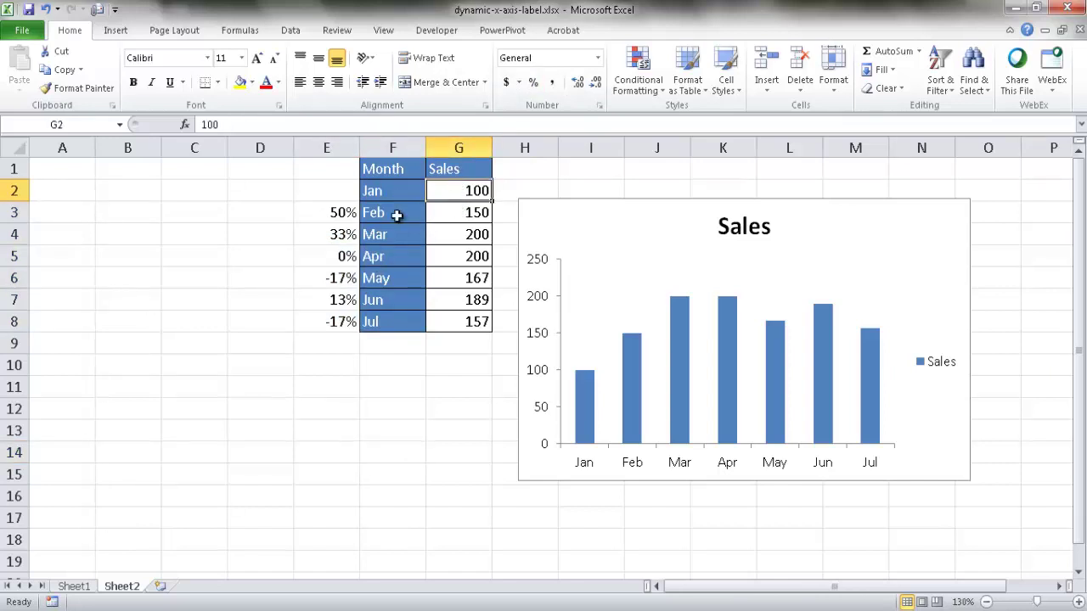
left_click(468, 214)
type("200")
key("Return")
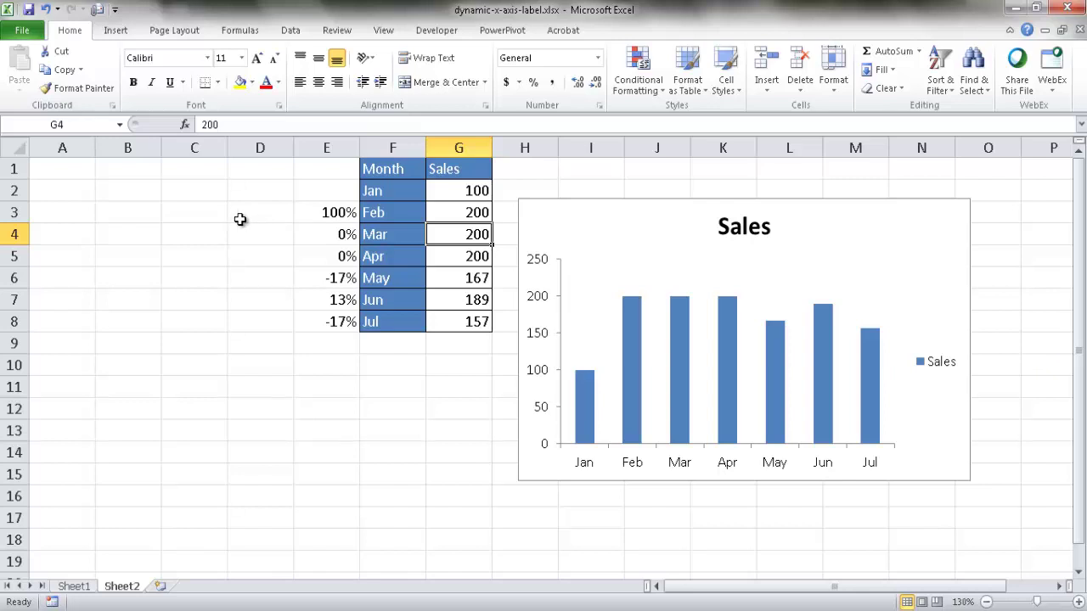
Examine the Up/Down formulas and the arrow symbol cells C3 and C4 on Sheet1, then return to cell B3 on Sheet2
left_click(85, 586)
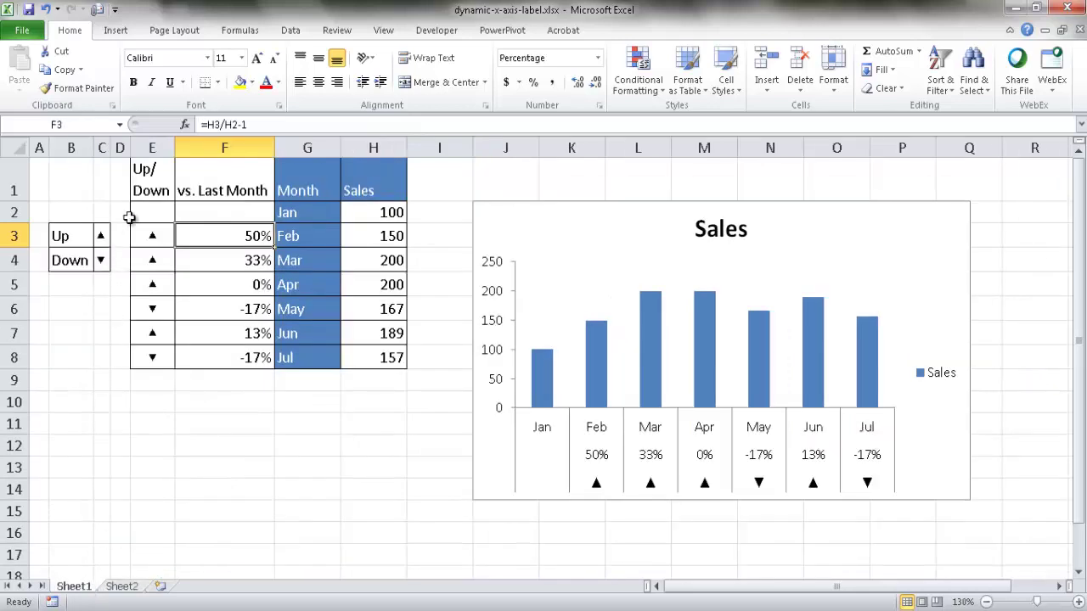
left_click(150, 236)
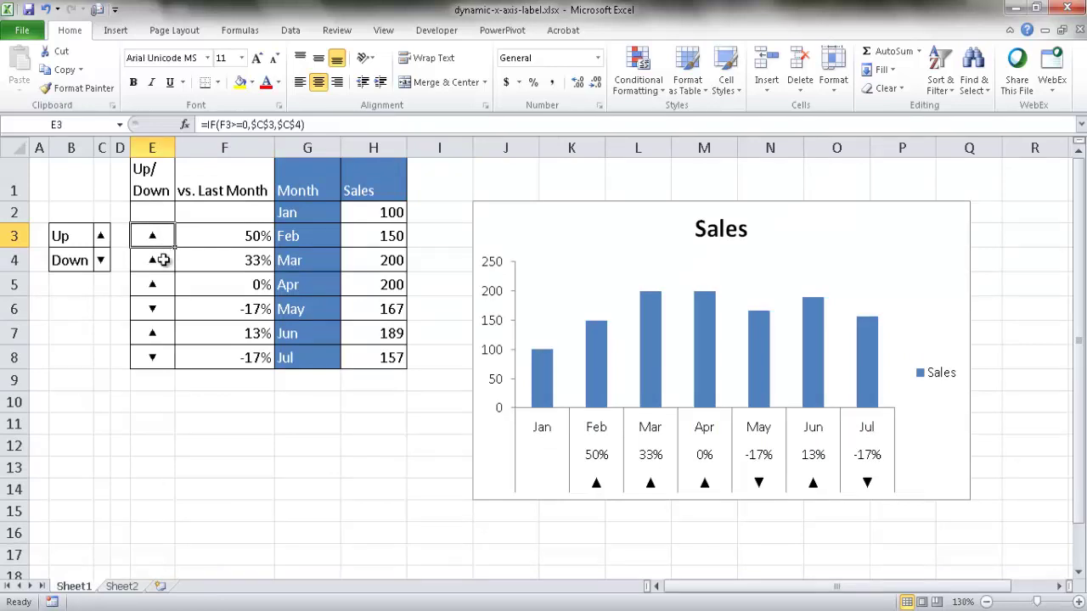
left_click(157, 307)
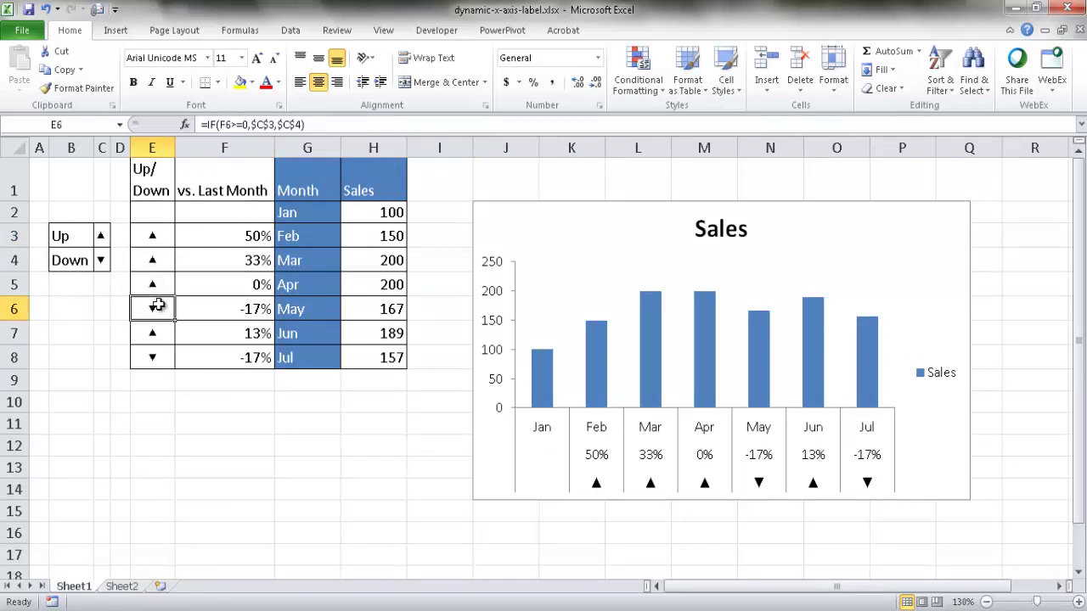
left_click(101, 259)
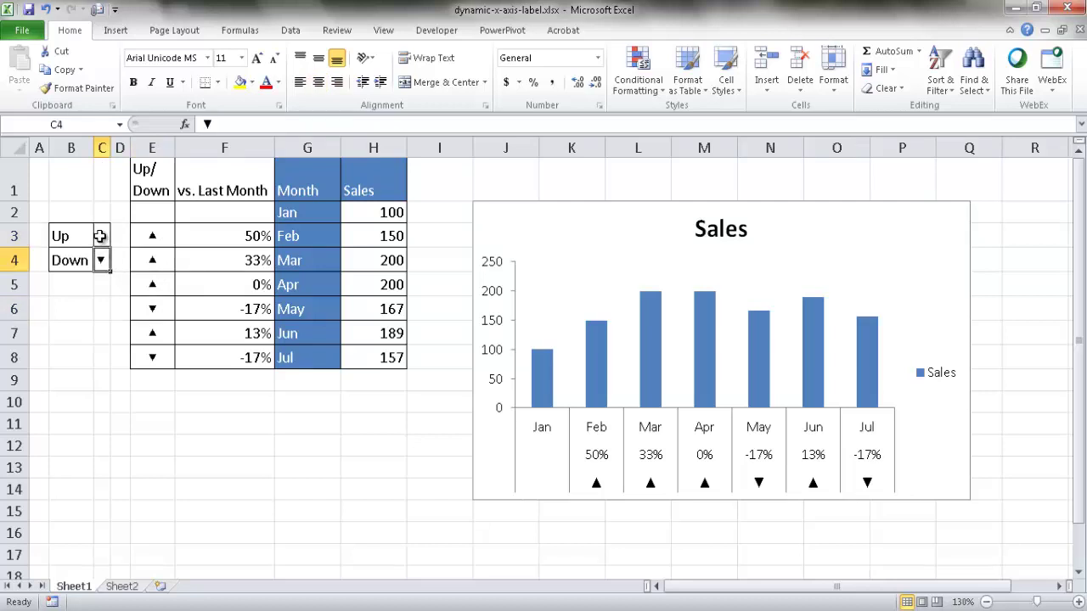
left_click(100, 236)
left_click(100, 259)
left_click(131, 588)
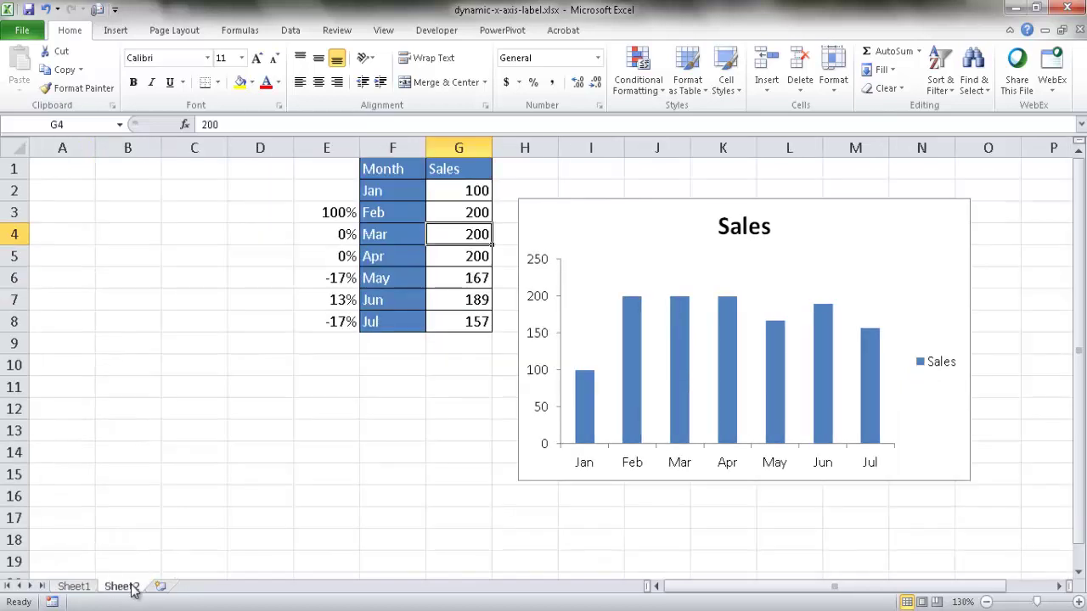
left_click(145, 215)
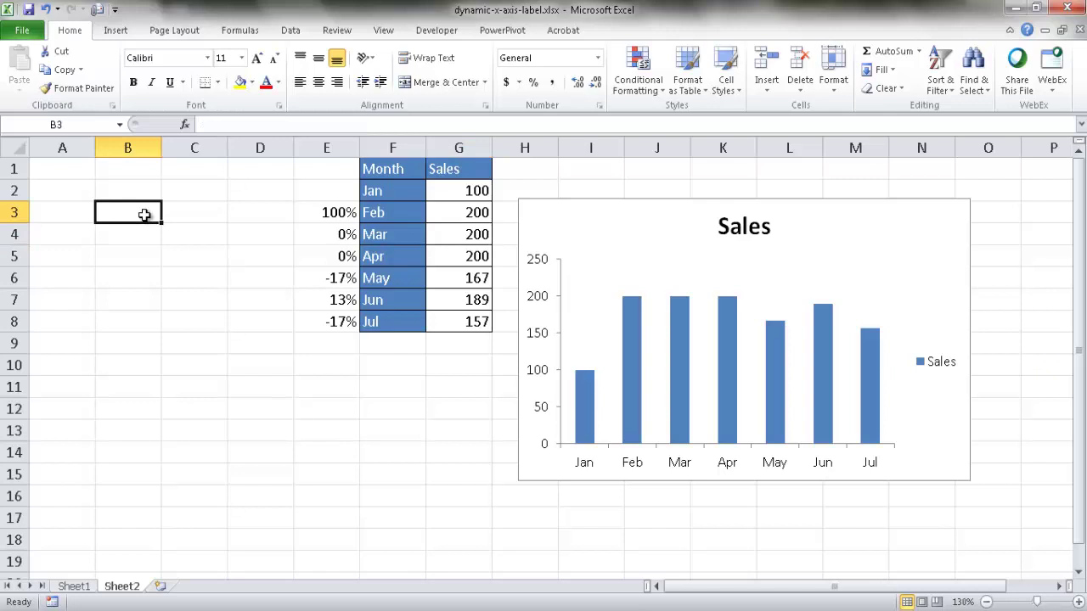
Enter the labels Up in cell B3 and Down in cell B4
type("Up")
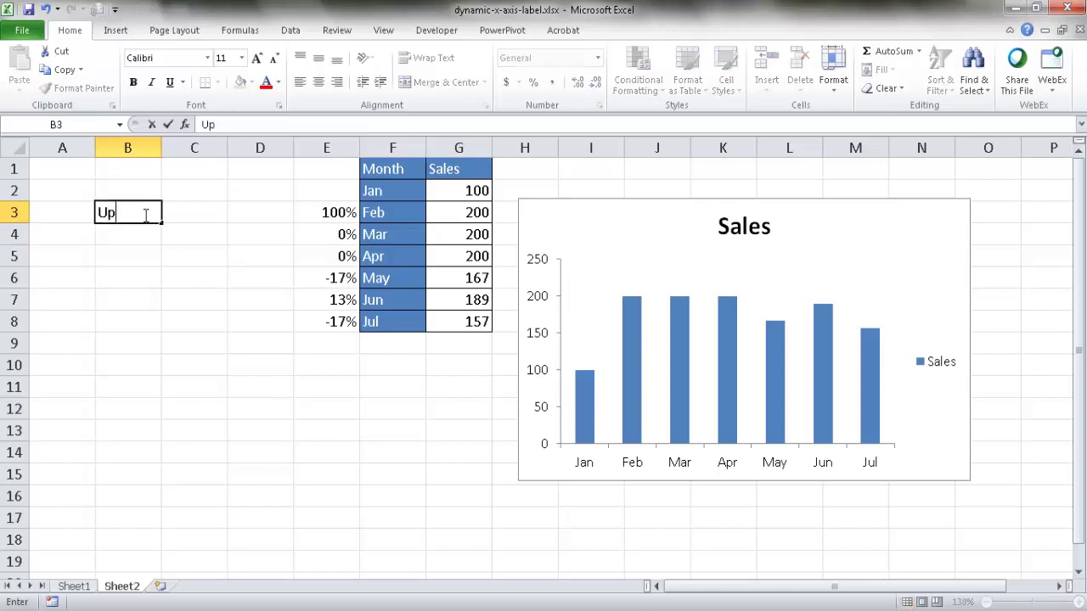
left_click(134, 235)
type("Down")
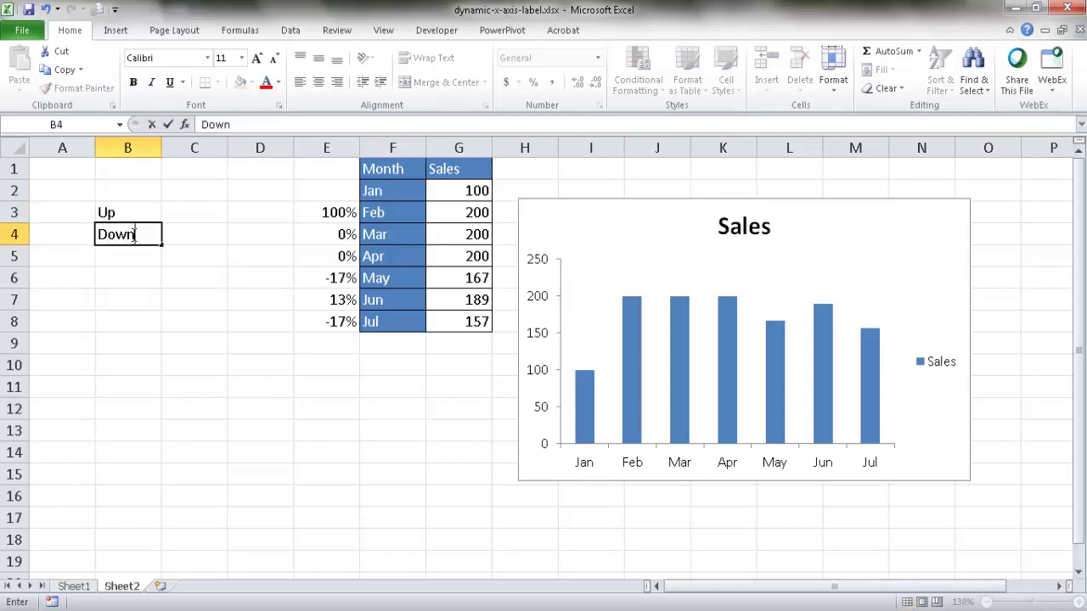
left_click(194, 297)
Apply all borders to the range B3:C4
left_click_drag(133, 205, 177, 230)
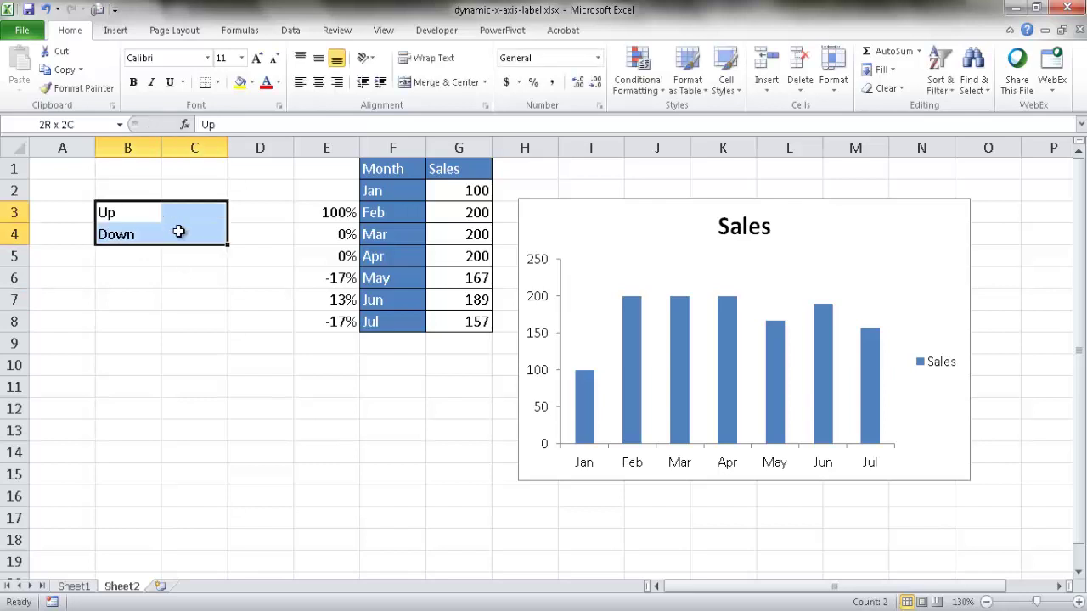
left_click(217, 81)
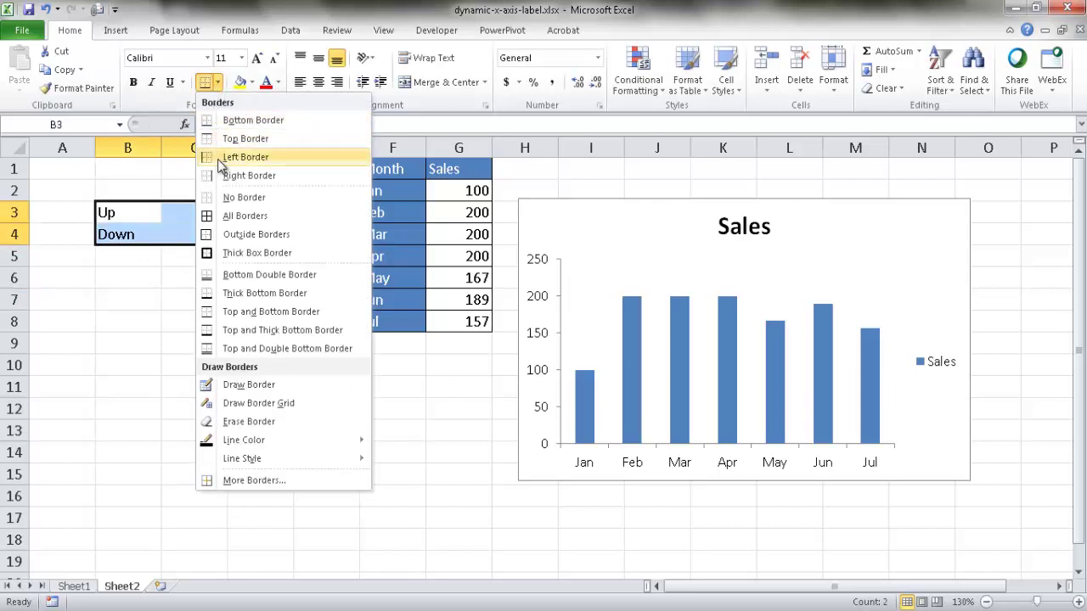
left_click(223, 217)
Set the font of cell C3, beside the Up label, to Arial Unicode MS
left_click(203, 213)
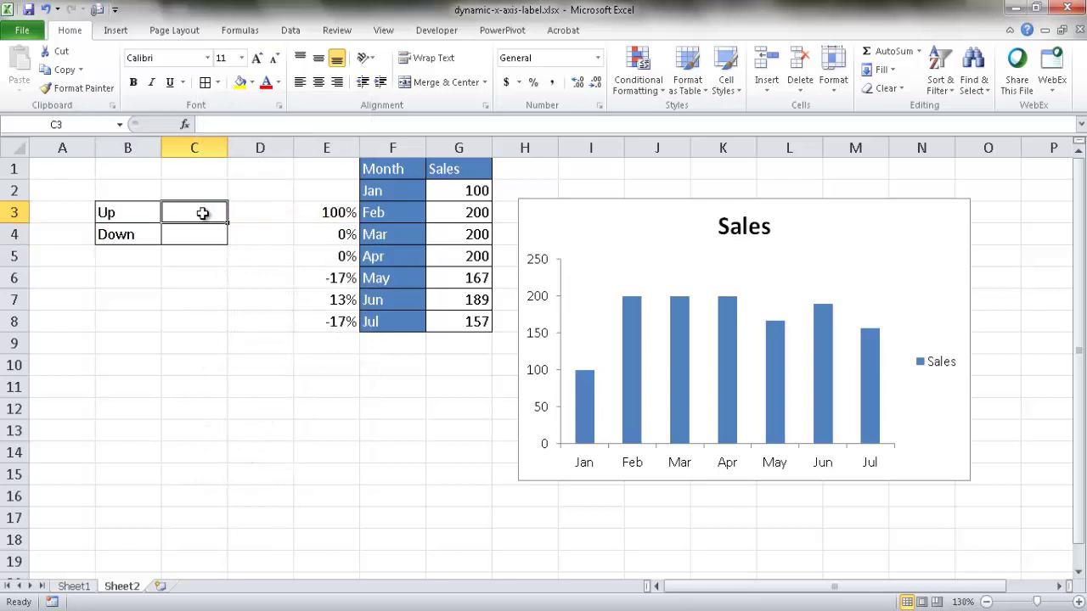
left_click(207, 60)
left_click(206, 59)
left_click(207, 59)
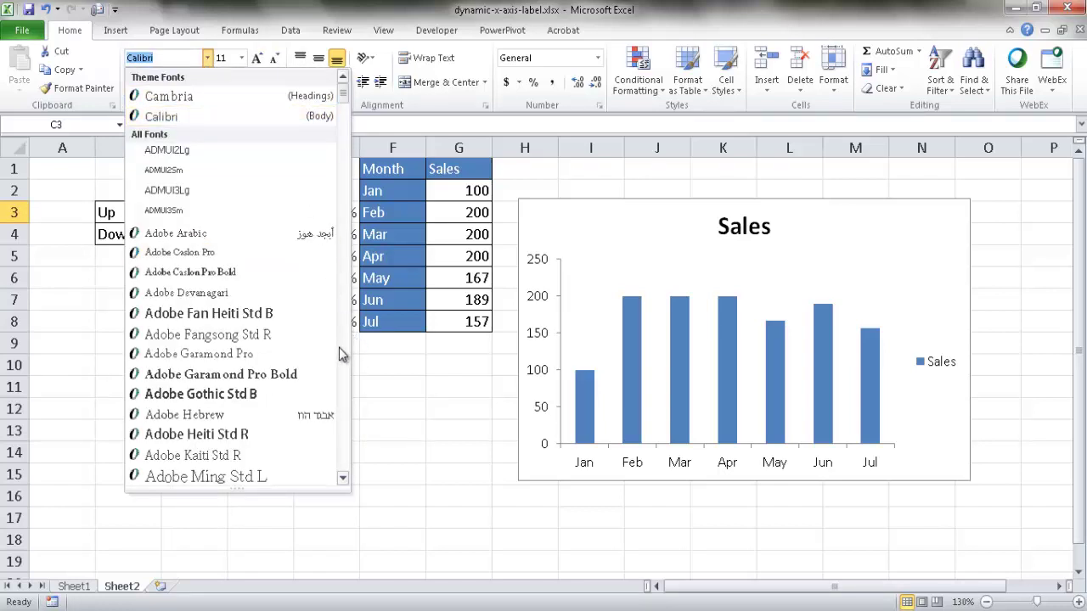
scroll(340, 351, "down", 6)
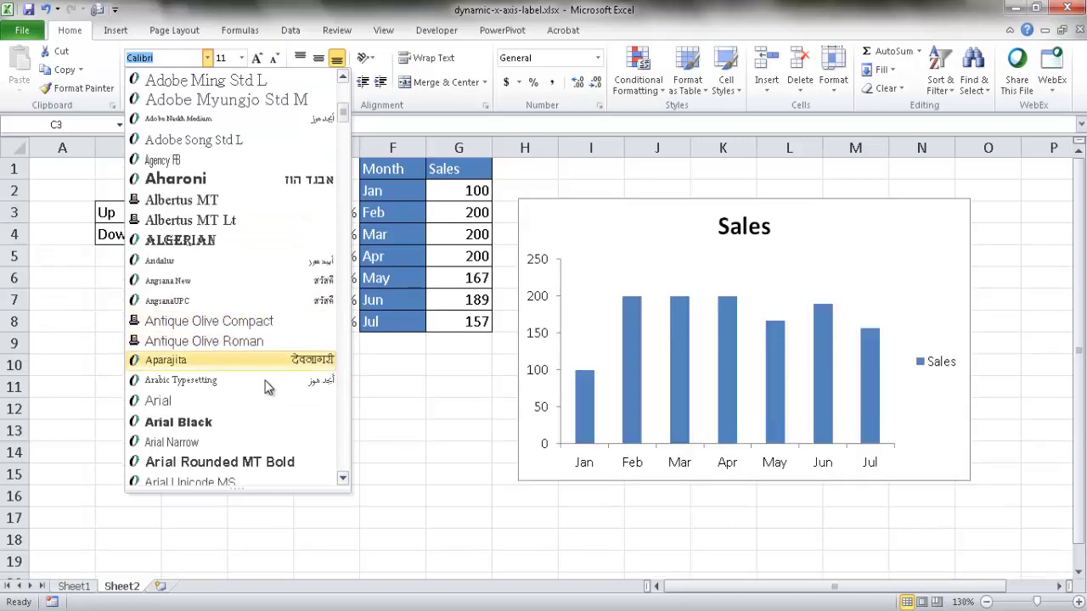
scroll(344, 480, "down", 5)
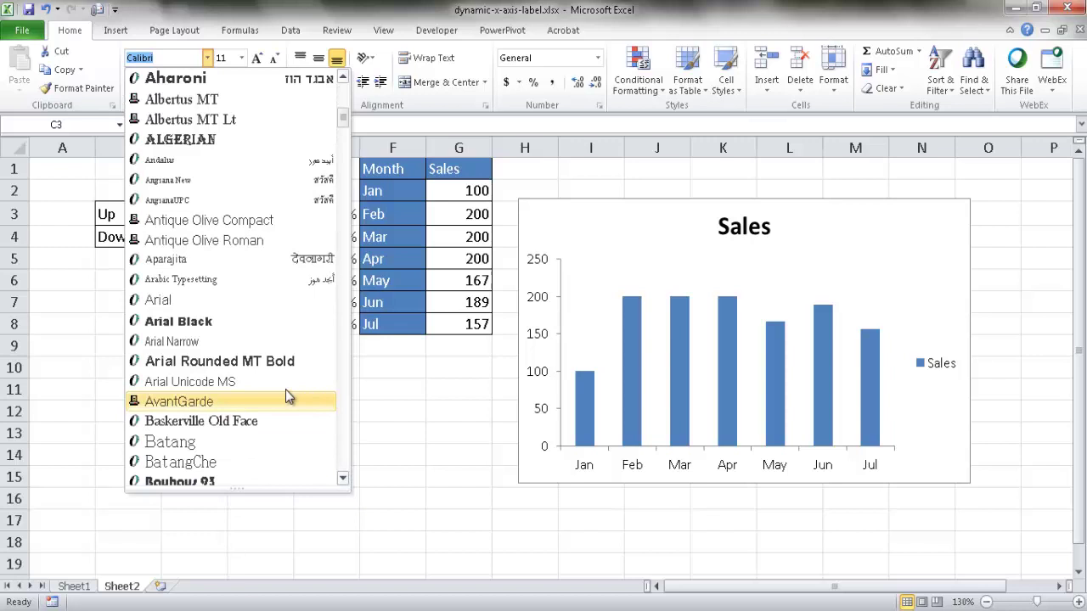
left_click(340, 429)
left_click(340, 428)
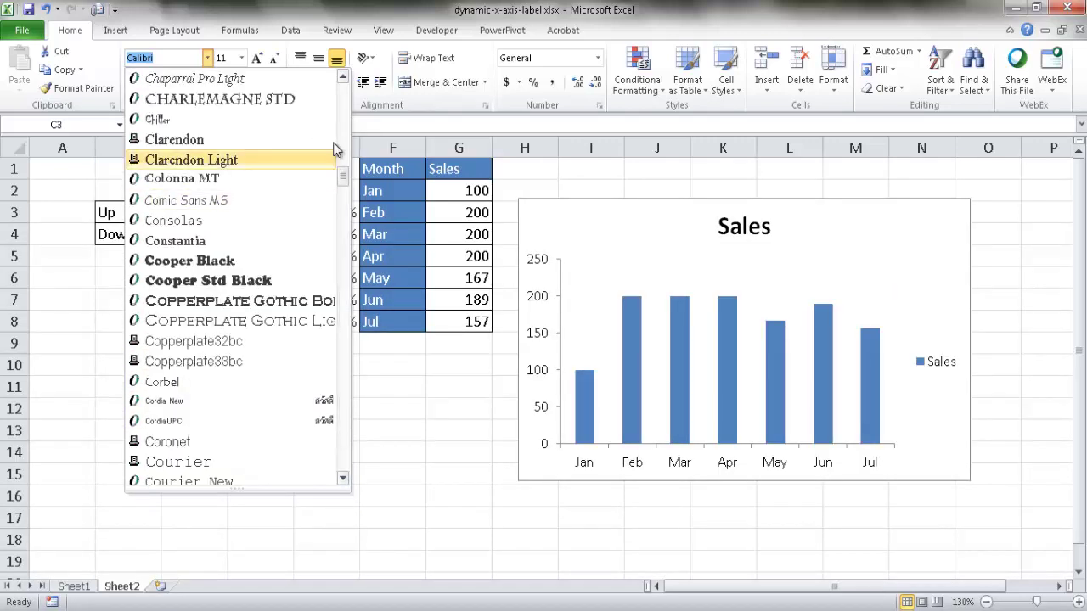
scroll(225, 161, "up", 7)
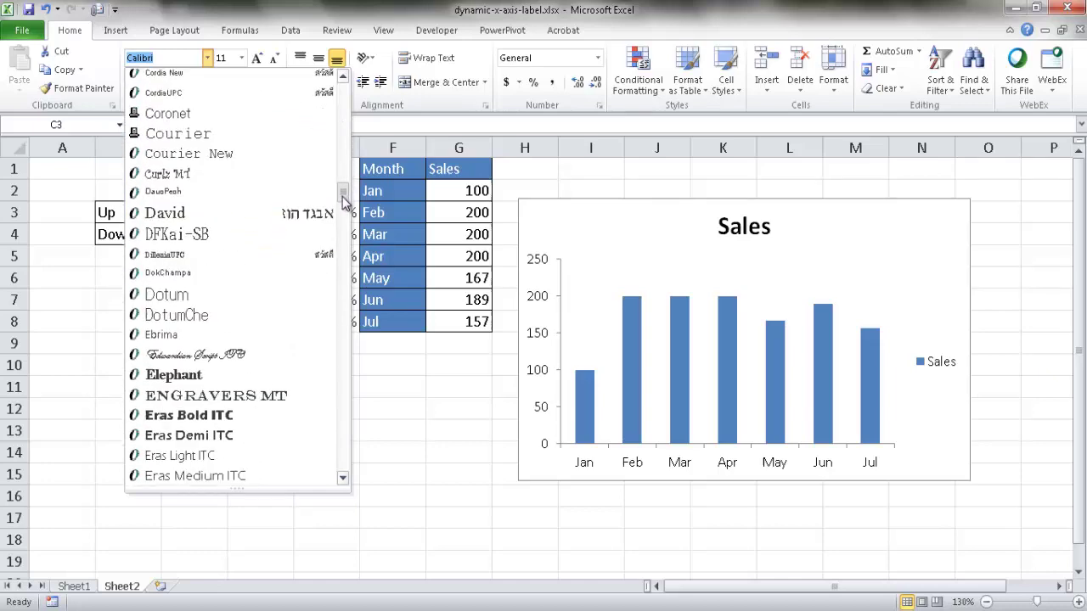
left_click_drag(344, 200, 360, 445)
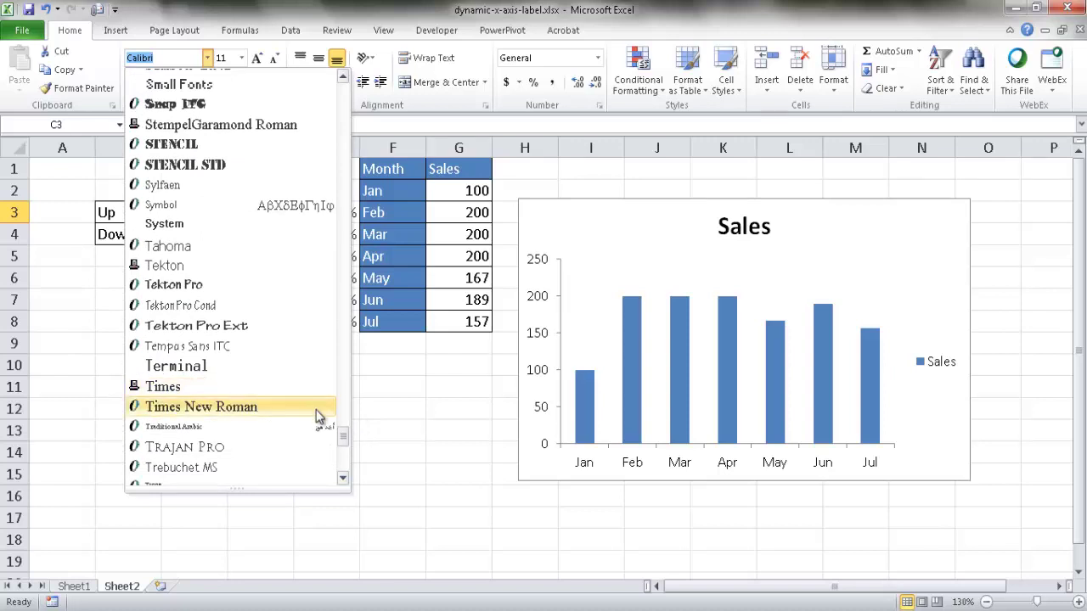
left_click_drag(344, 442, 352, 126)
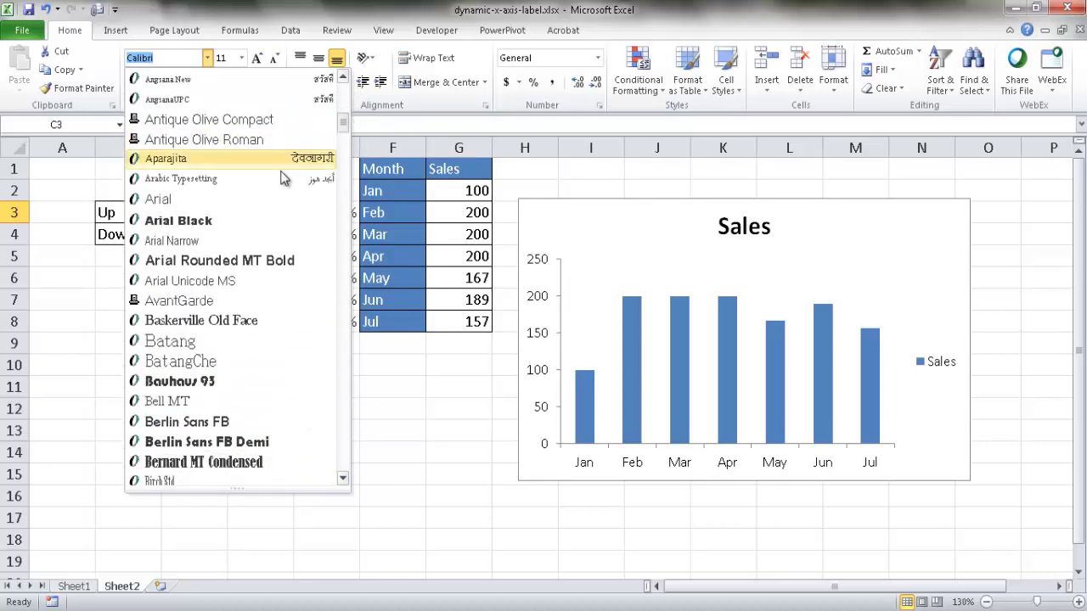
left_click(228, 286)
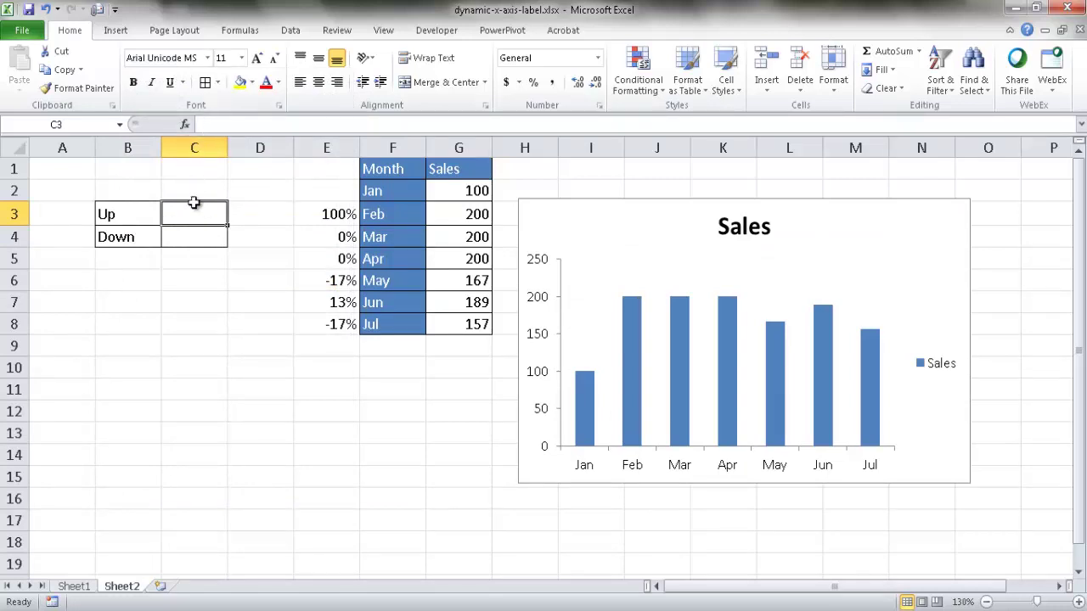
Insert the Black Up-Pointing Triangle symbol (25B2, Arial Unicode MS, Geometric Shapes) into cell C3
left_click(115, 31)
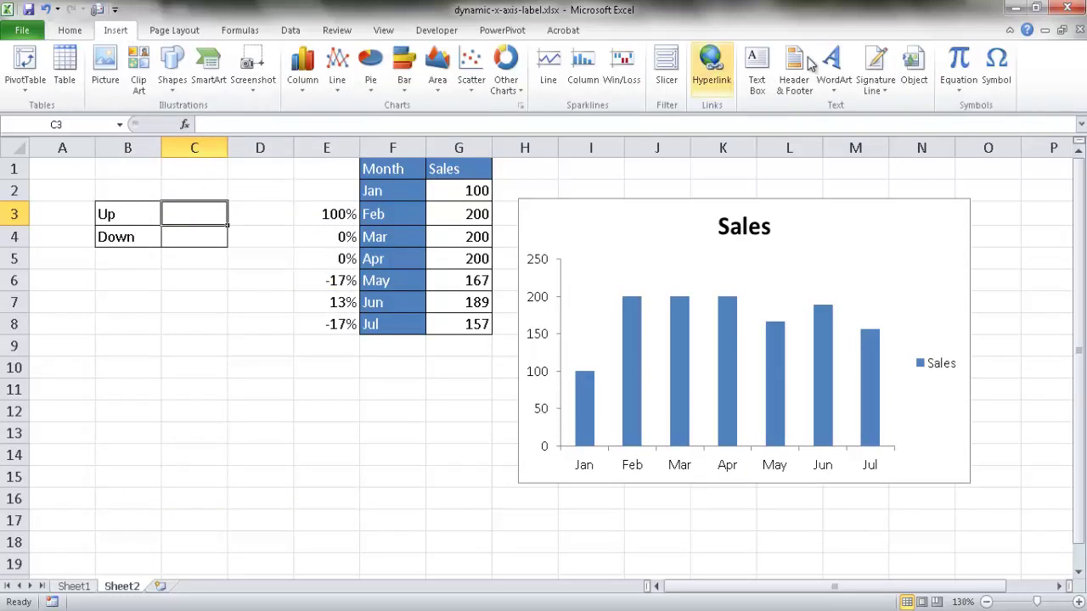
left_click(996, 64)
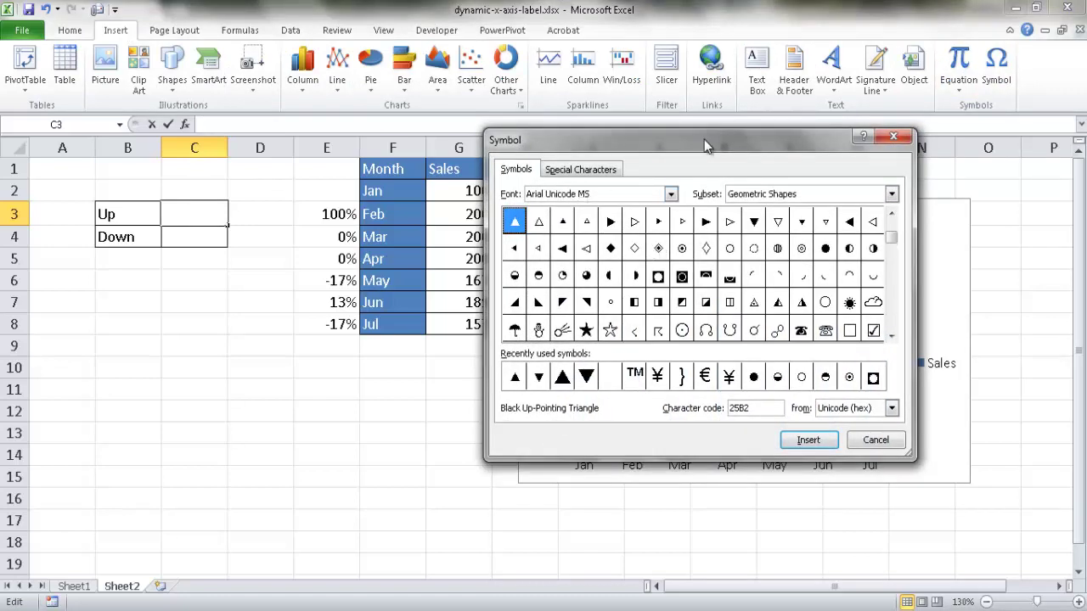
left_click(670, 195)
left_click(670, 195)
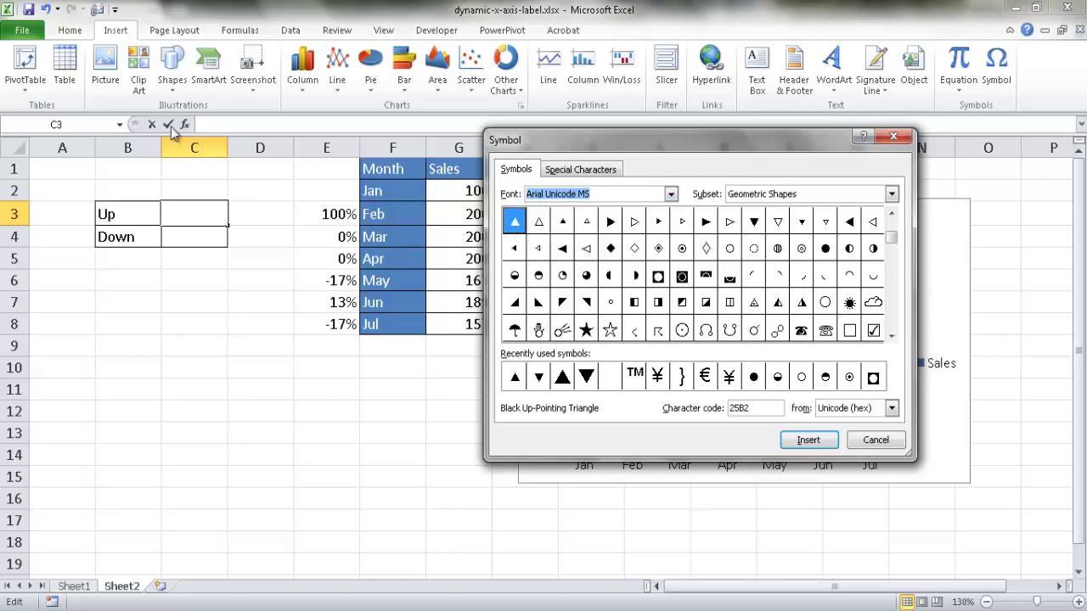
left_click_drag(749, 151, 501, 182)
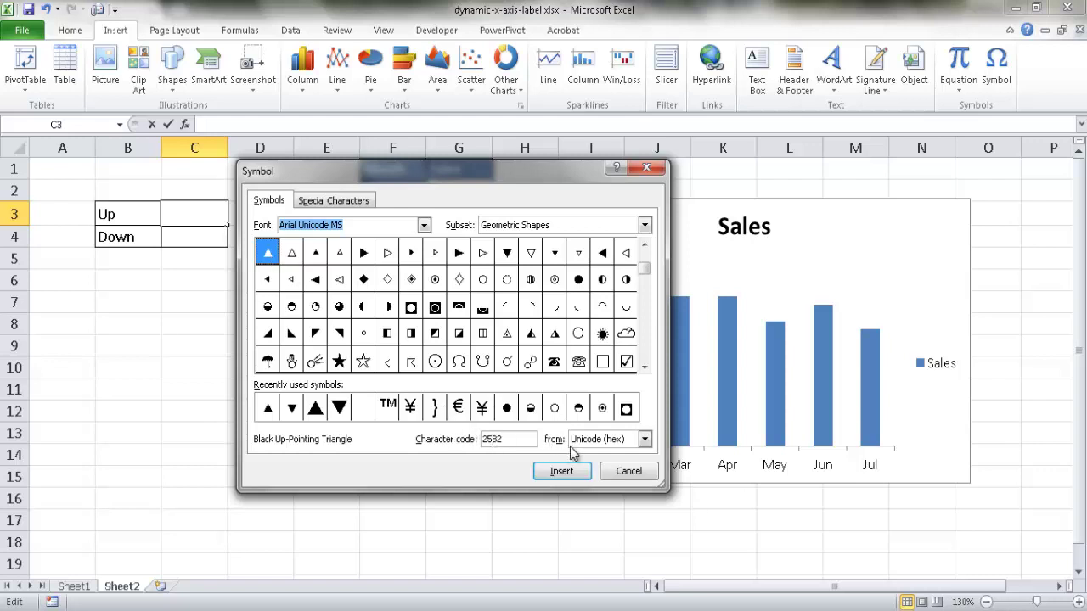
left_click(561, 472)
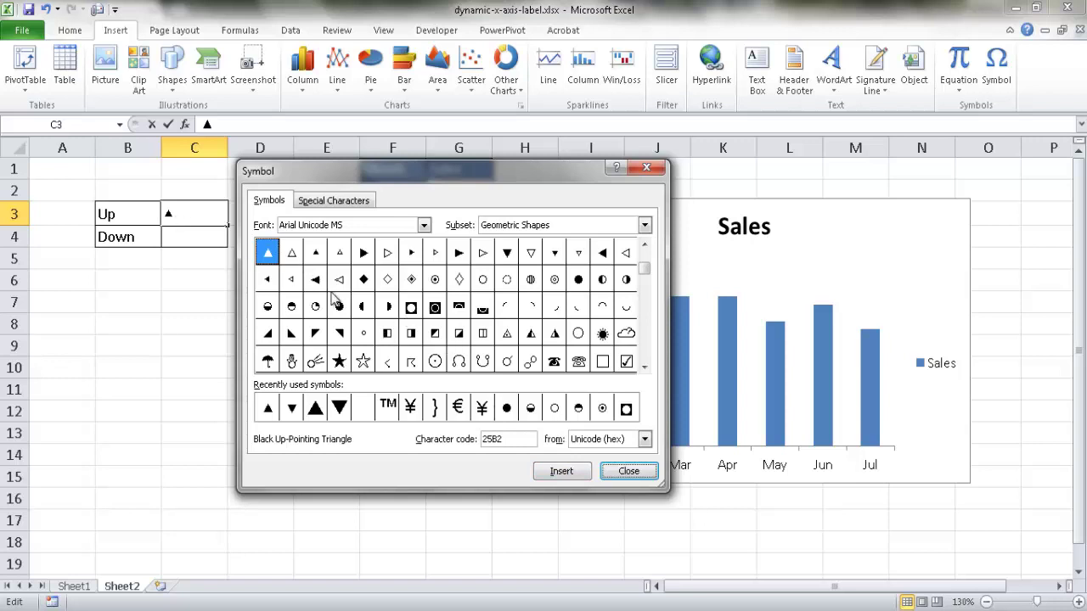
left_click(622, 472)
Insert the Black Down-Pointing Triangle symbol (25BC) from the Geometric Shapes subset into cell C4 beside Down
left_click(200, 239)
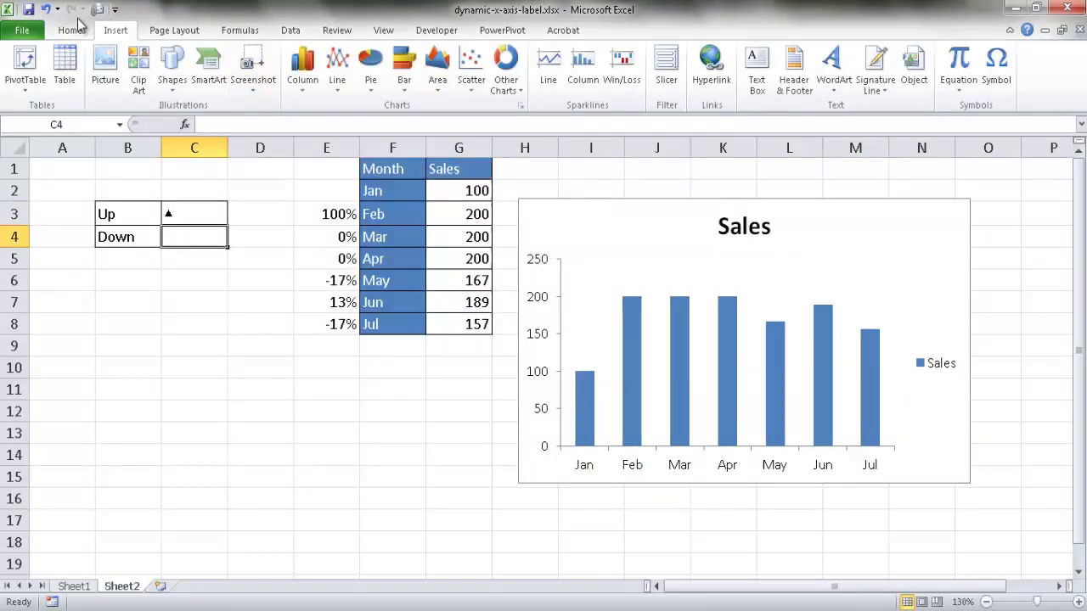
left_click(996, 65)
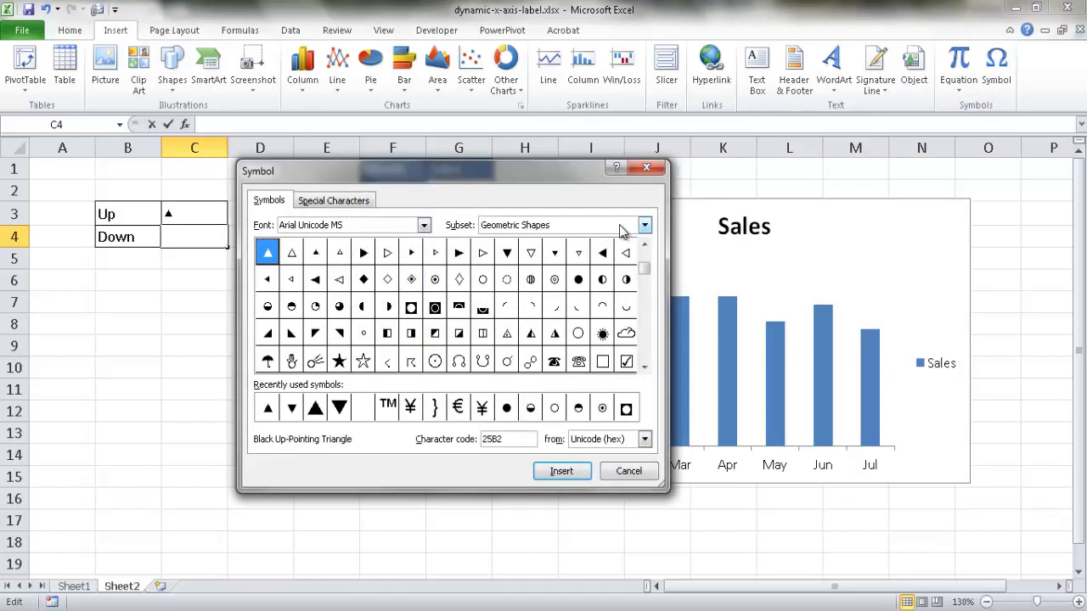
left_click(645, 225)
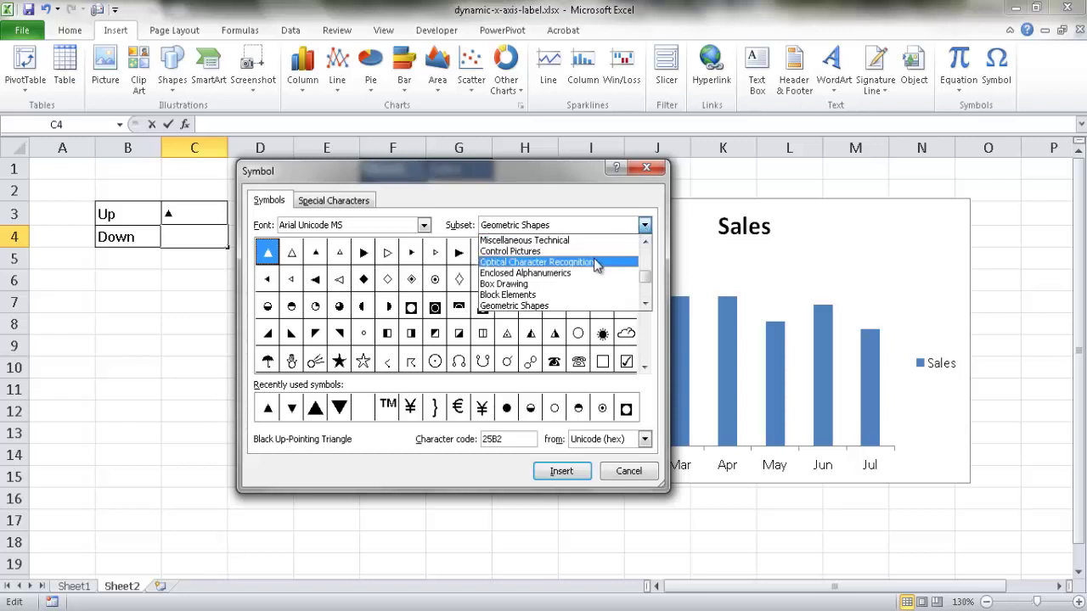
left_click(561, 306)
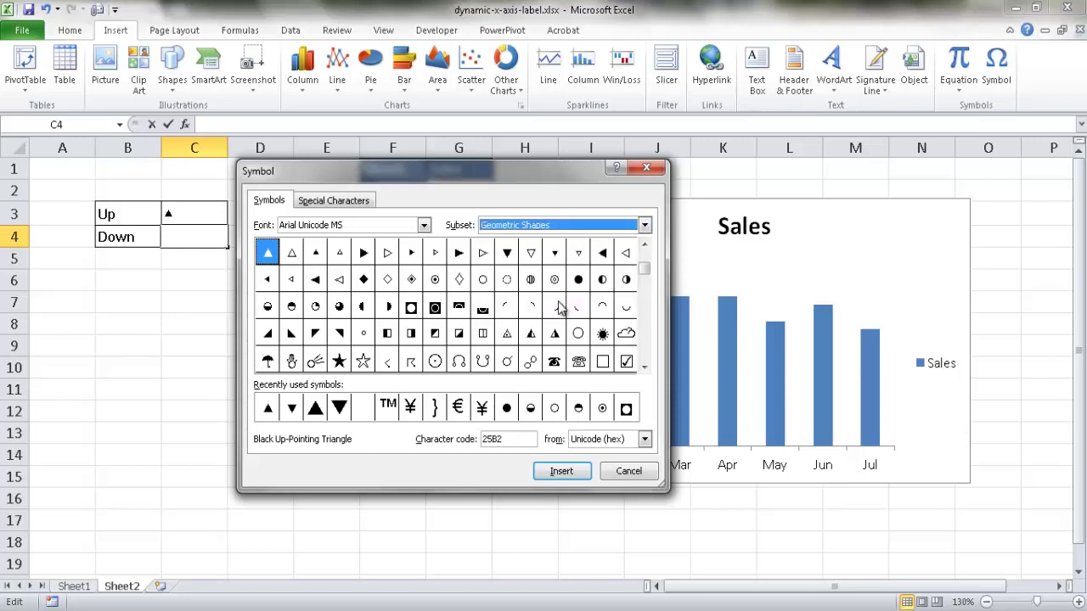
left_click(507, 254)
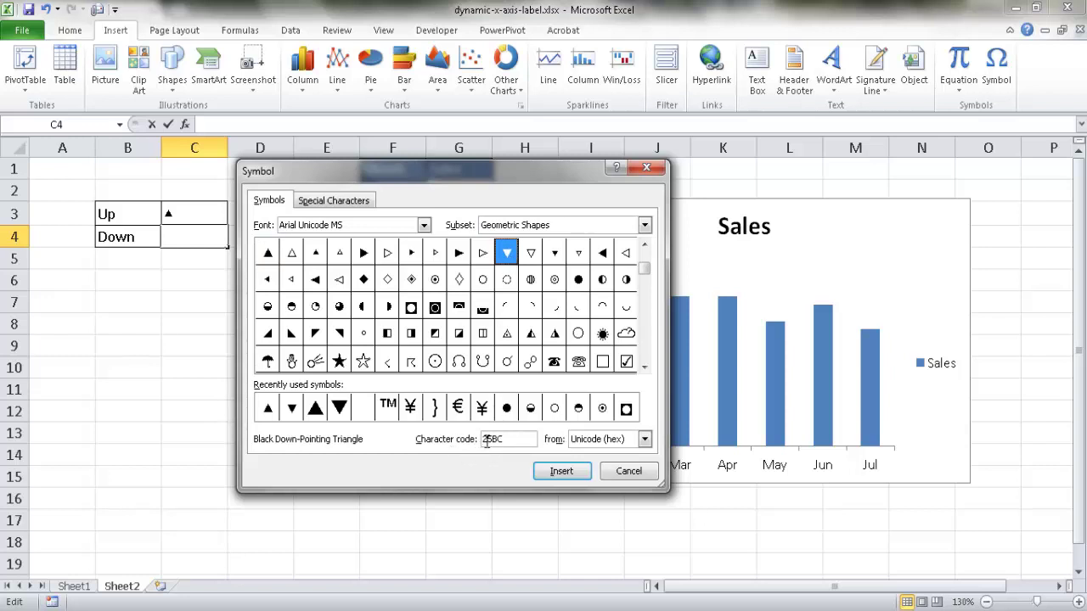
left_click(558, 470)
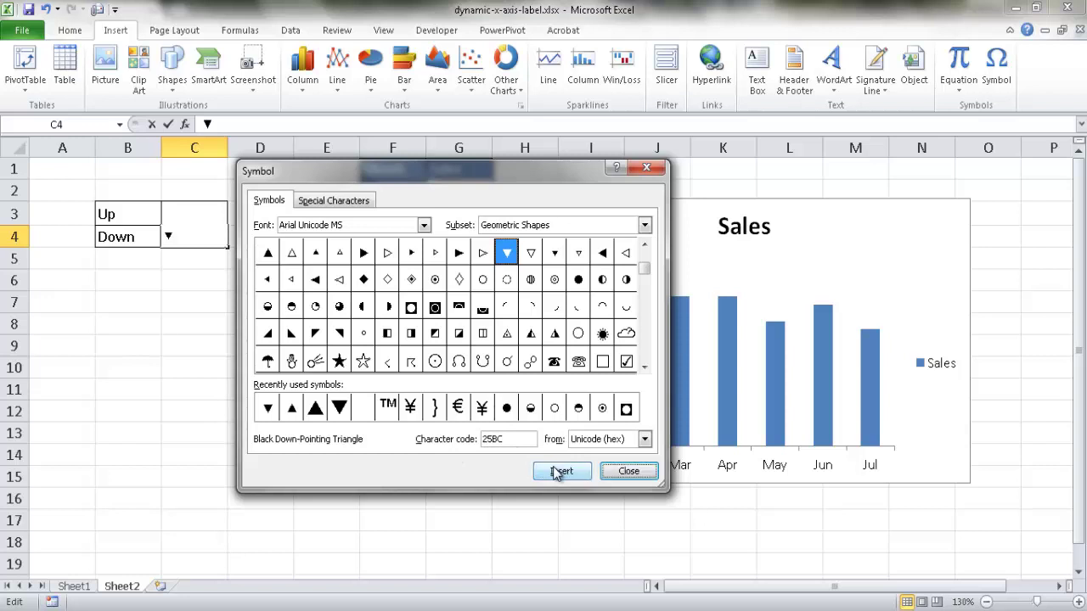
left_click(628, 471)
left_click(267, 429)
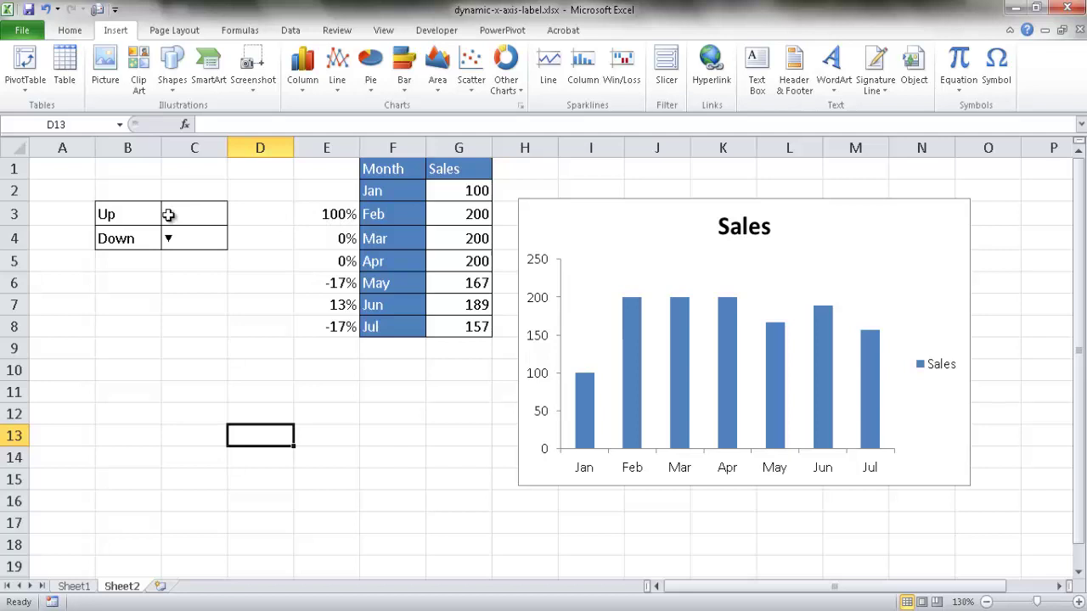
Enter the formula =IF(E3>0,C3,C4) in cell D3 to pick the arrow for Feb, and reselect that cell
left_click(260, 214)
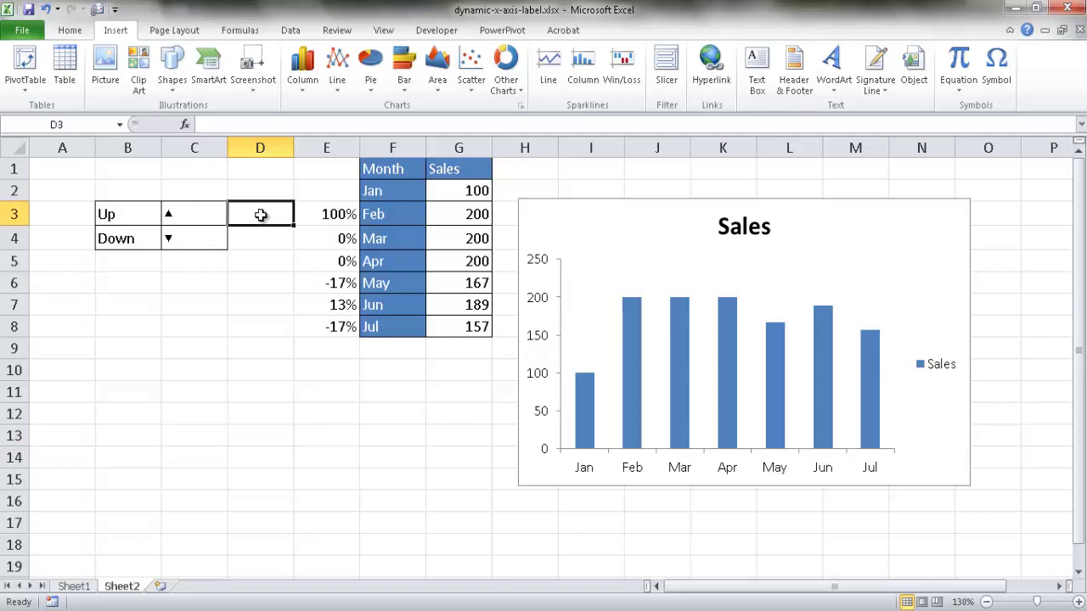
type("=if")
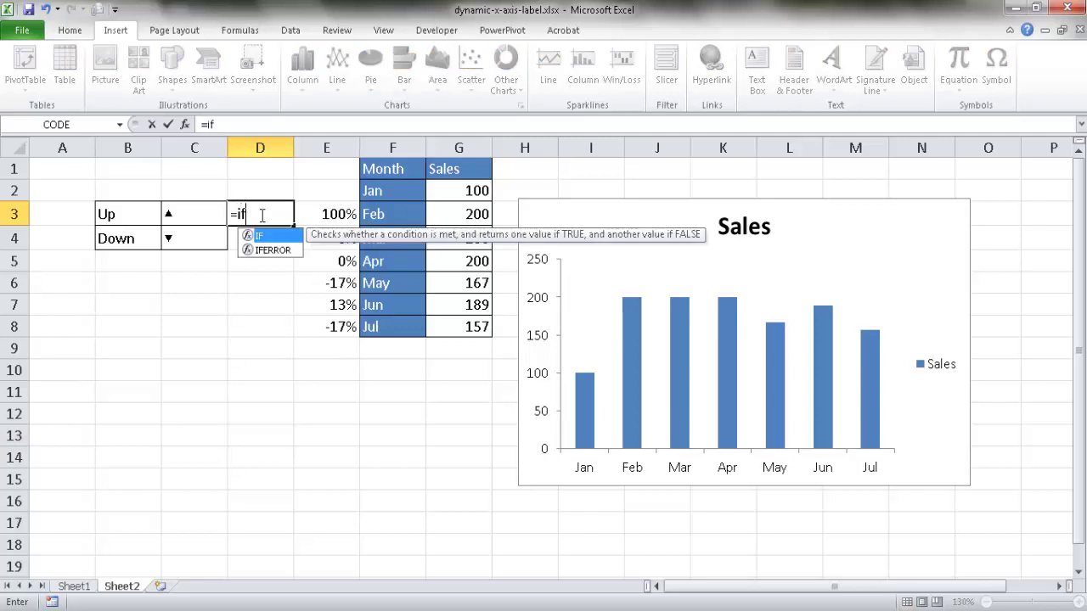
key("Tab")
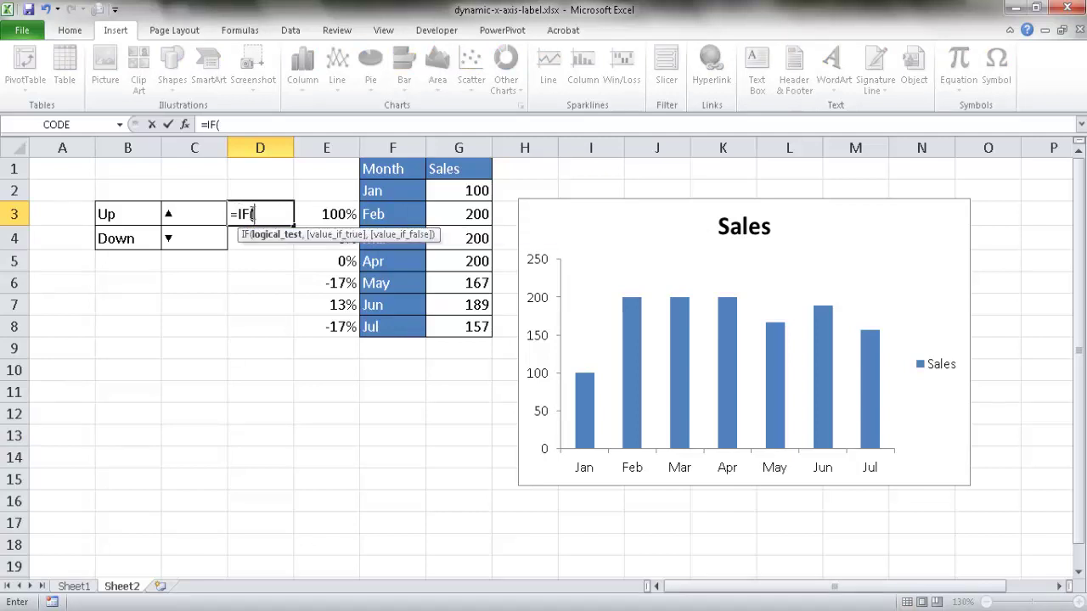
left_click(319, 214)
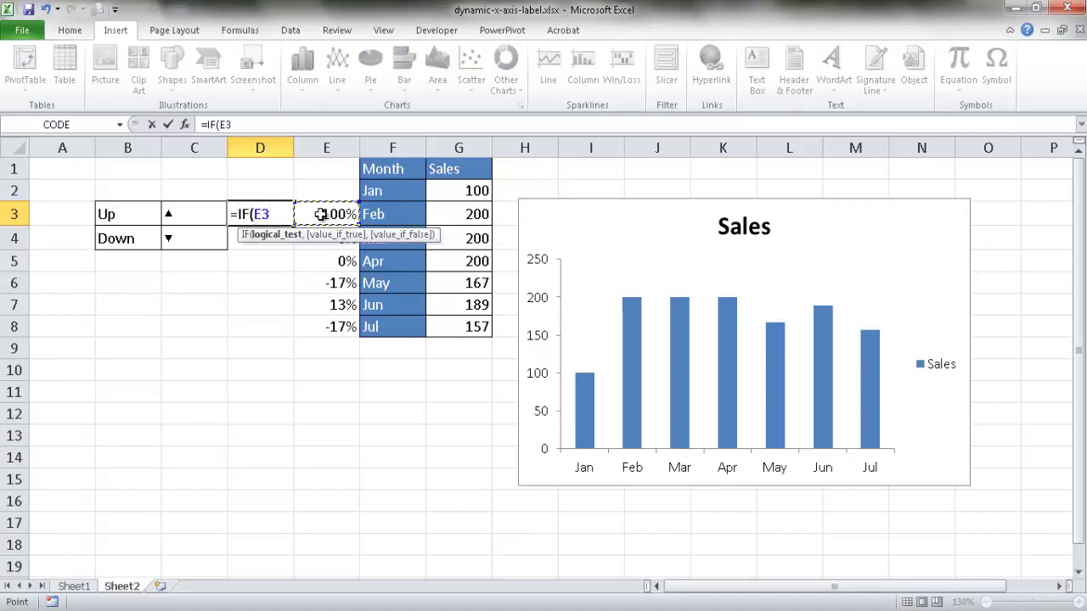
type(">0,")
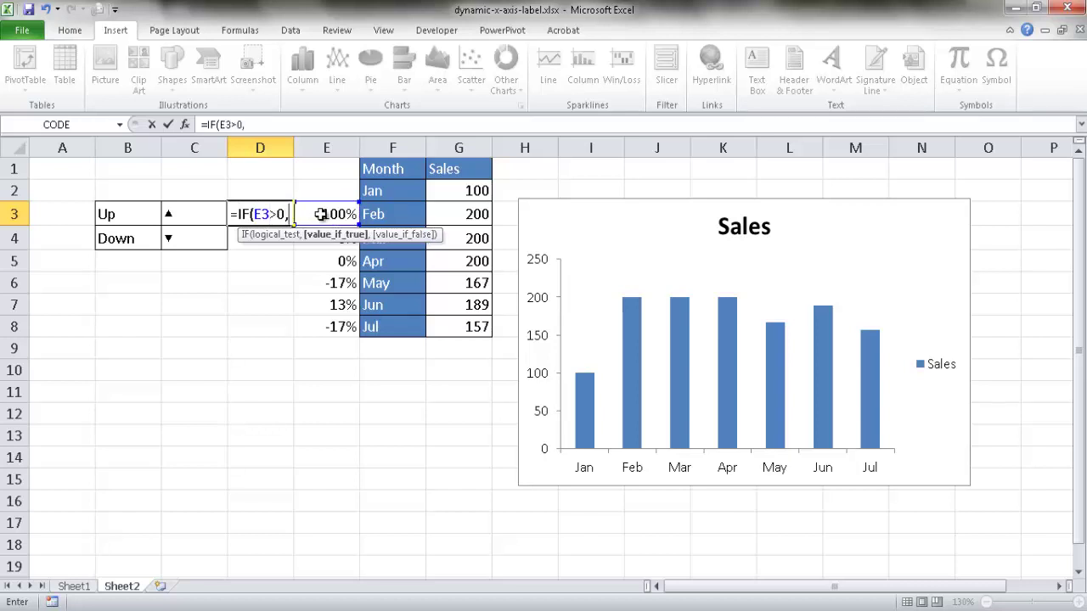
left_click(201, 215)
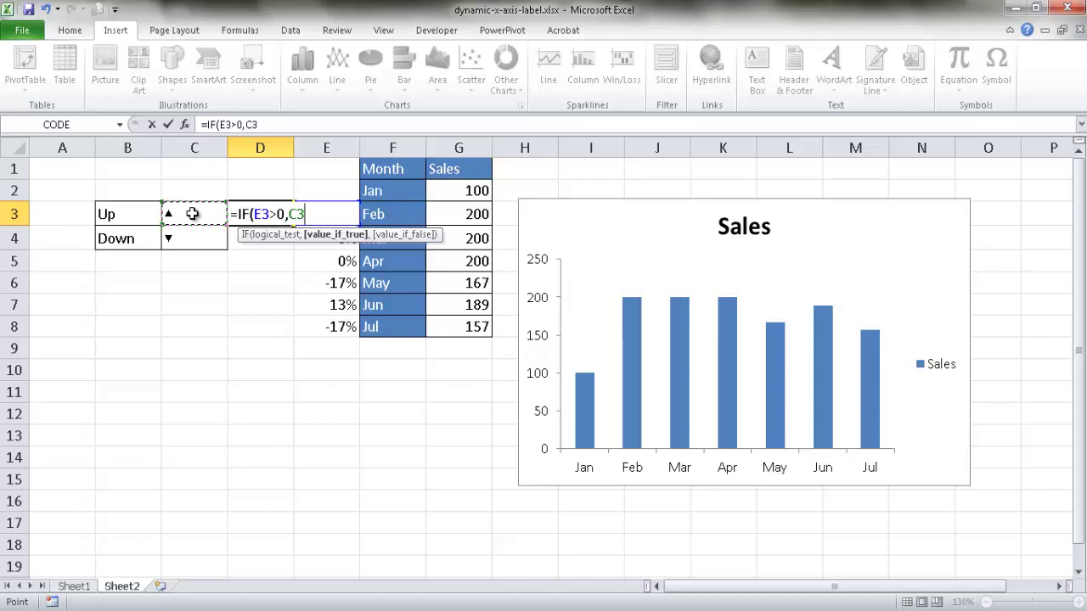
type(",")
left_click(193, 239)
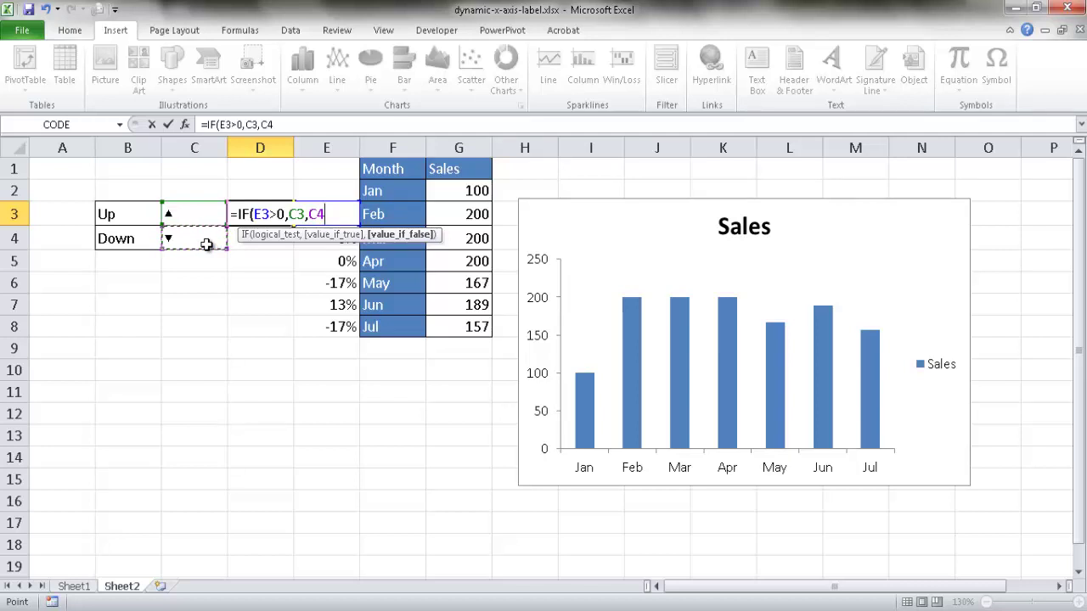
type(")")
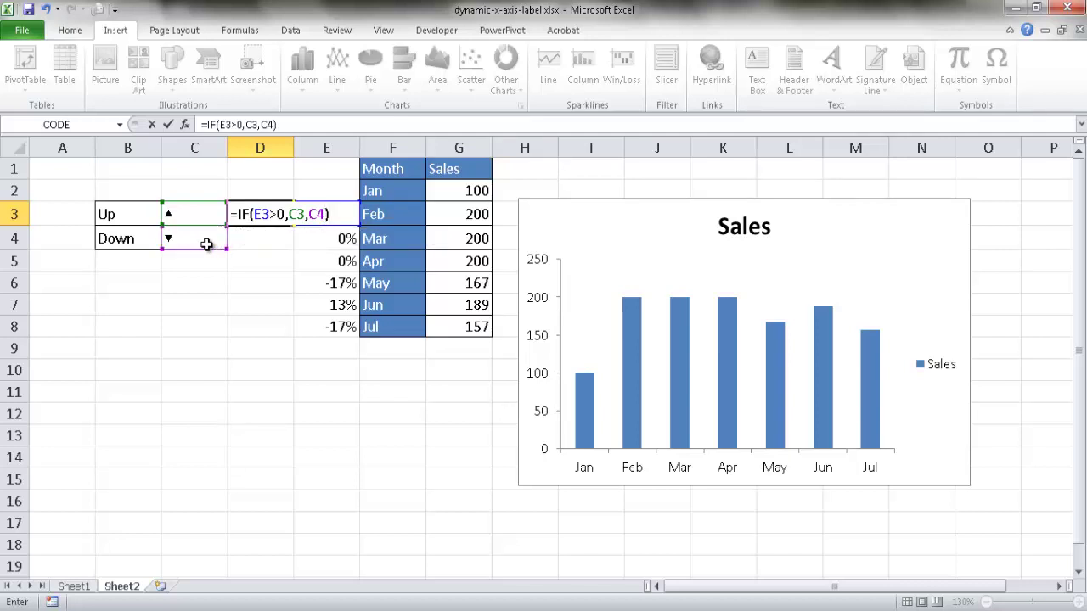
key("Return")
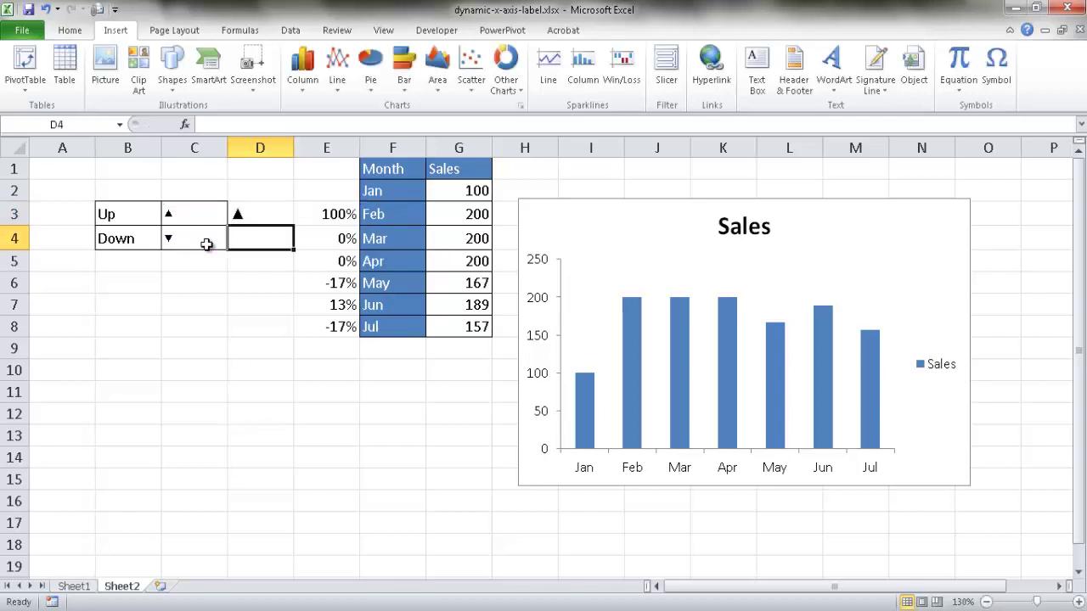
left_click(245, 212)
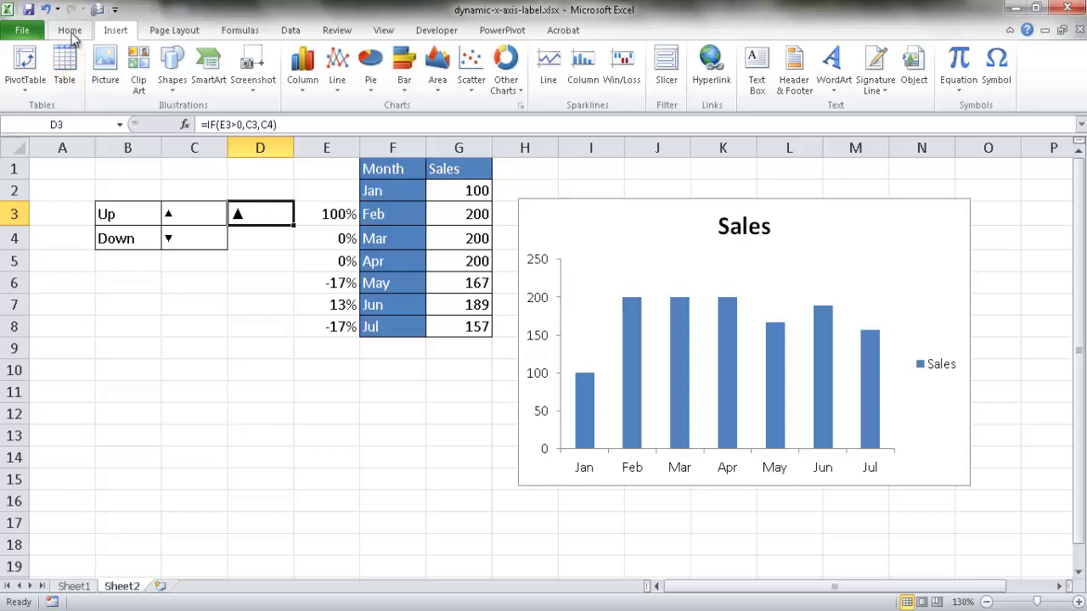
Try to fill the arrow formula from D3 down through D8 and inspect the copy in D4
left_click(71, 31)
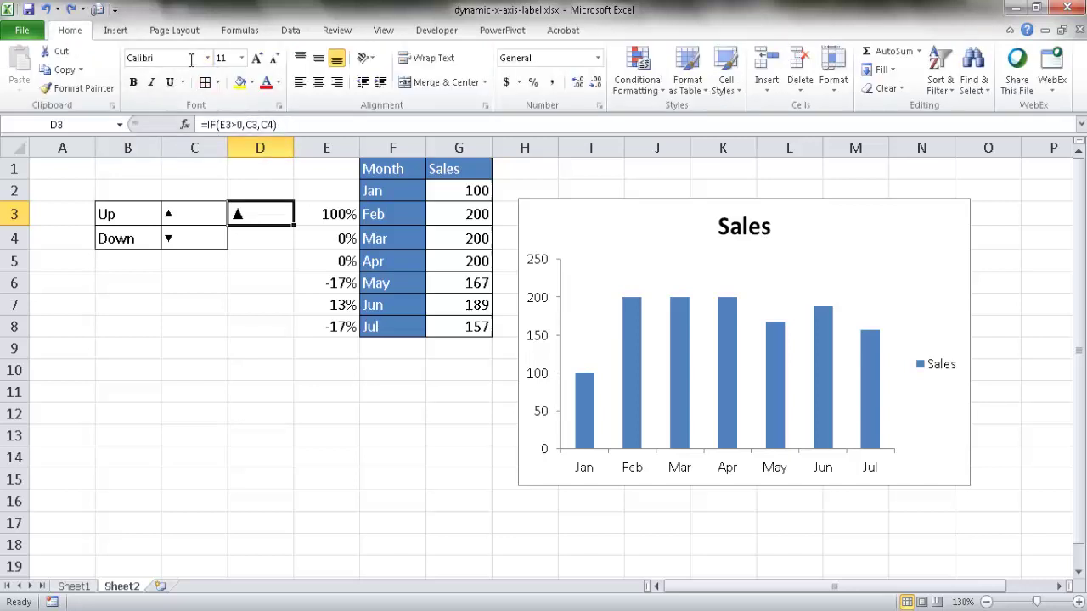
left_click(208, 215)
left_click(248, 213)
double_click(292, 227)
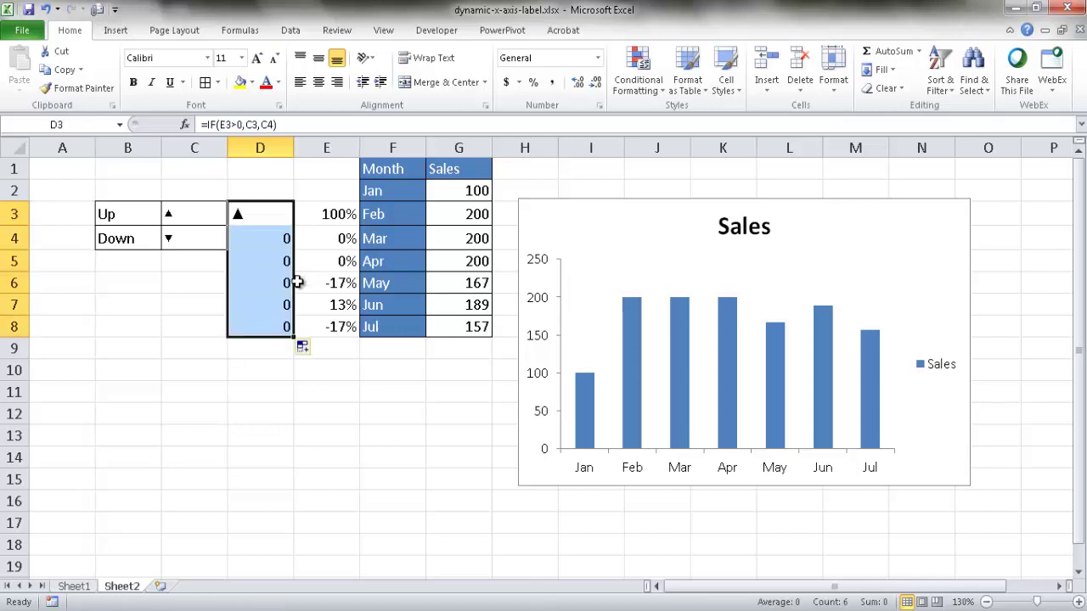
left_click(272, 243)
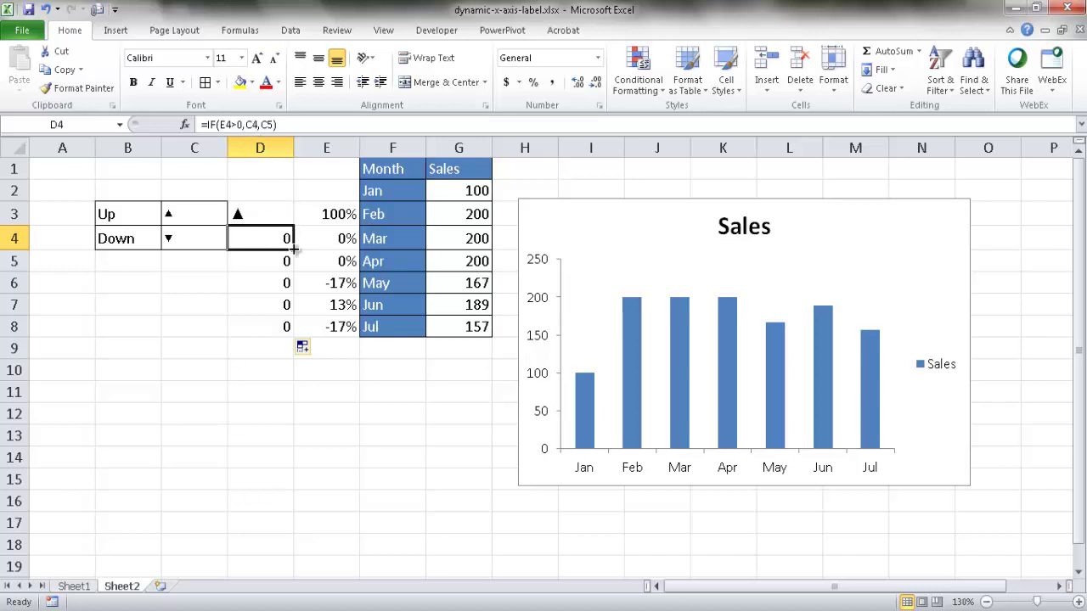
Make the arrow references in cell D3 absolute so the formula reads =IF(E3>0,$C$3,$C$4)
left_click(254, 216)
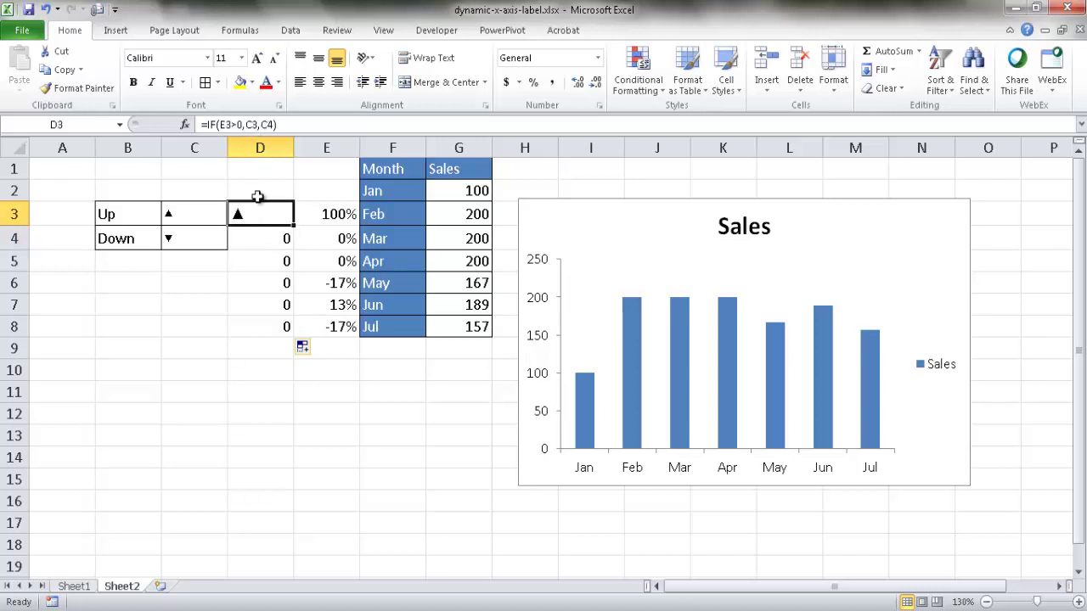
left_click(253, 124)
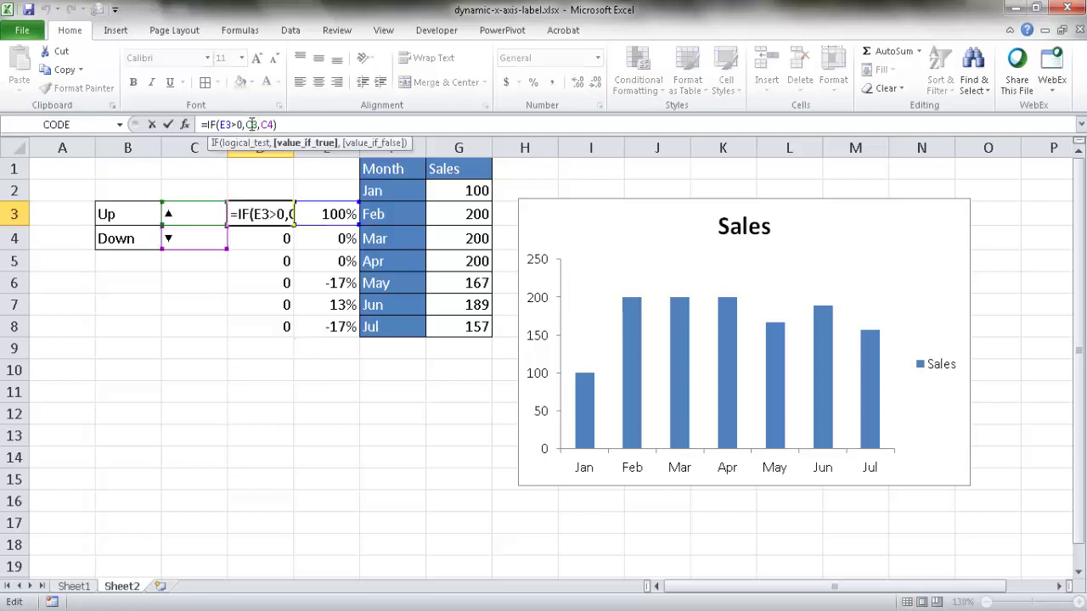
key("F4")
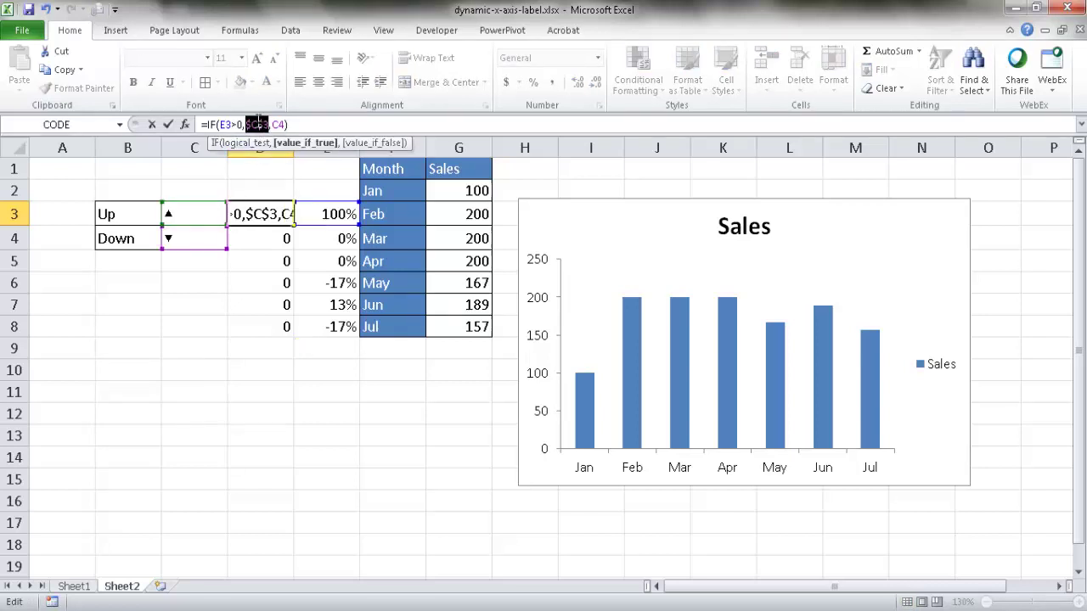
left_click(278, 124)
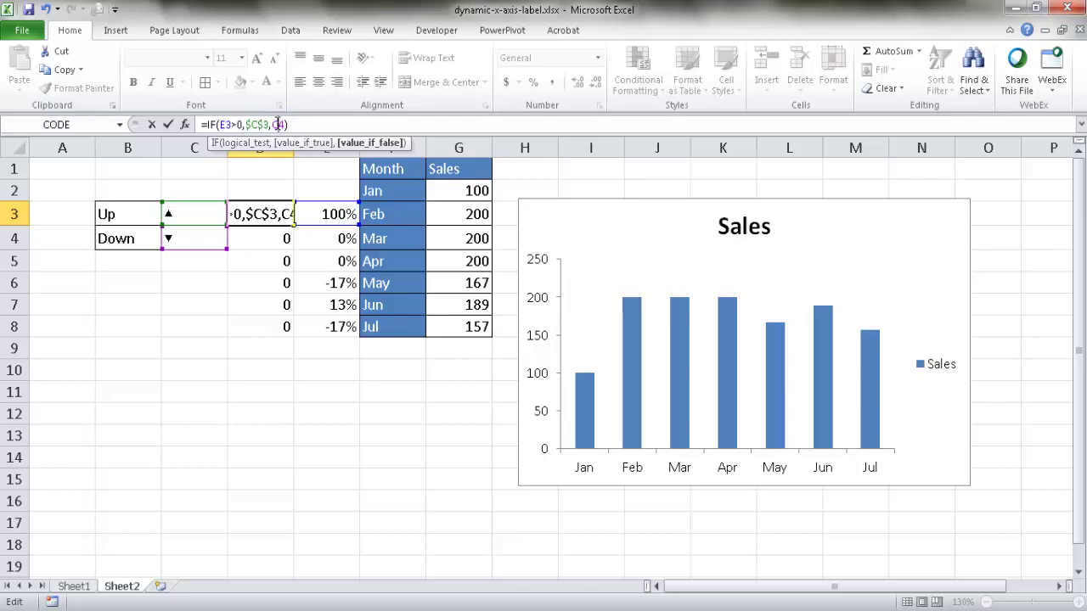
key("F4")
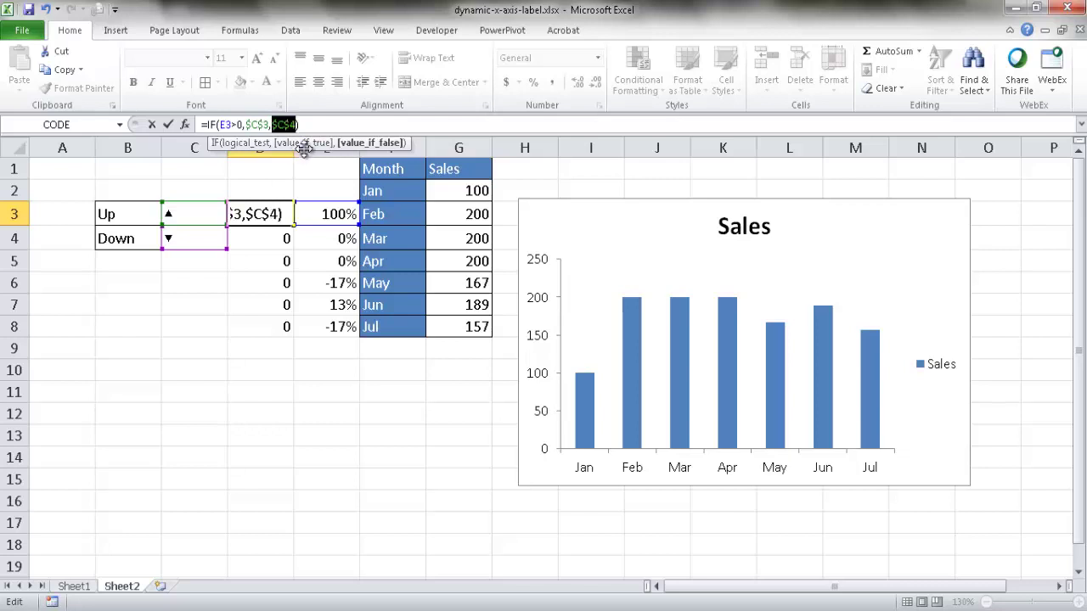
key("Return")
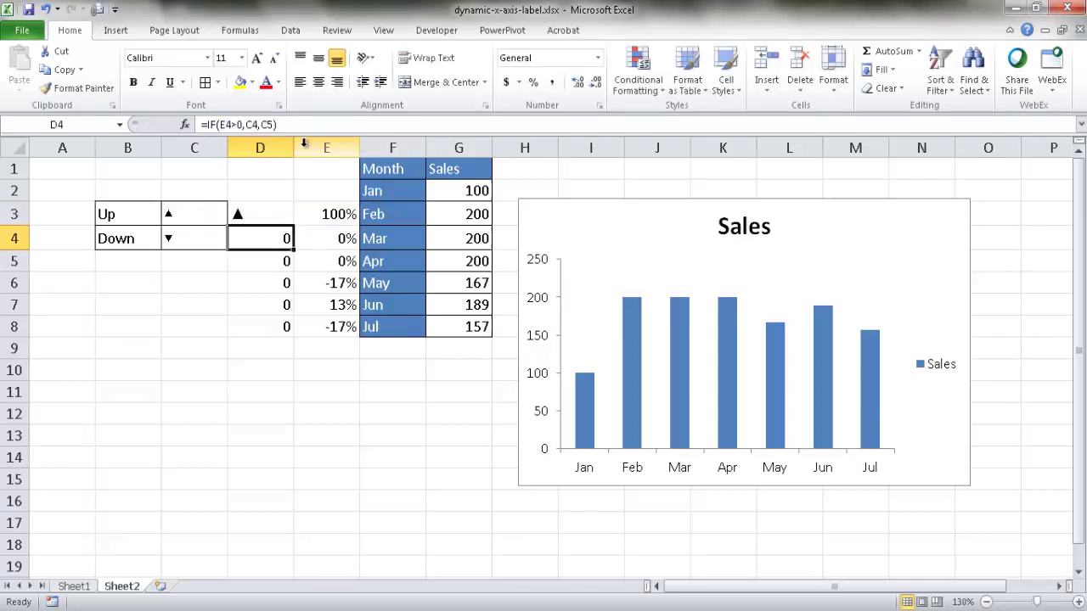
Fill the corrected arrow formula from D3 down through D8 and check the copied formulas against the arrow cells
left_click(278, 213)
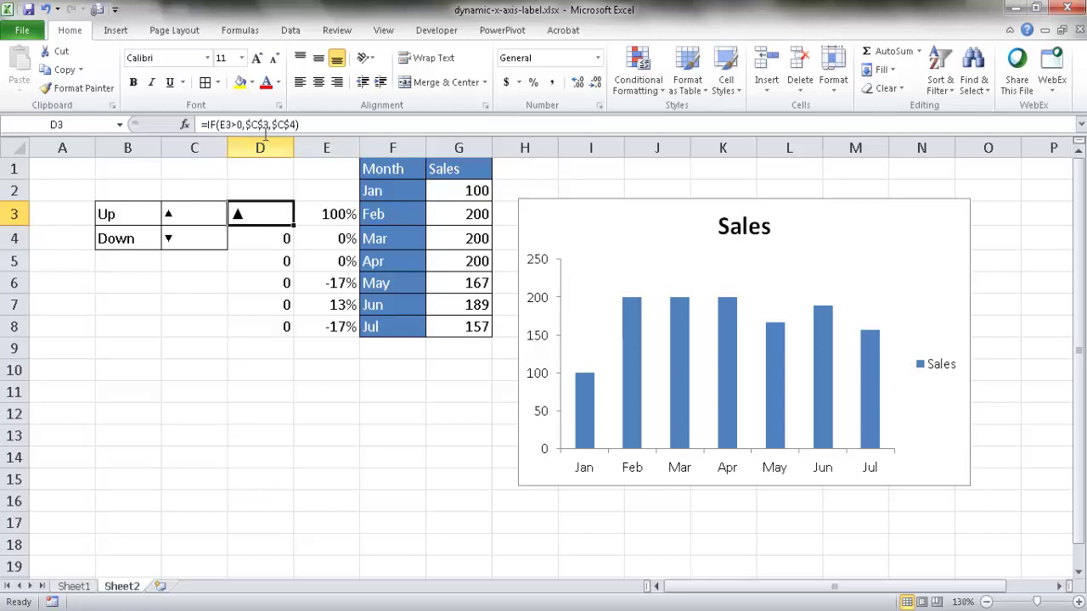
double_click(294, 224)
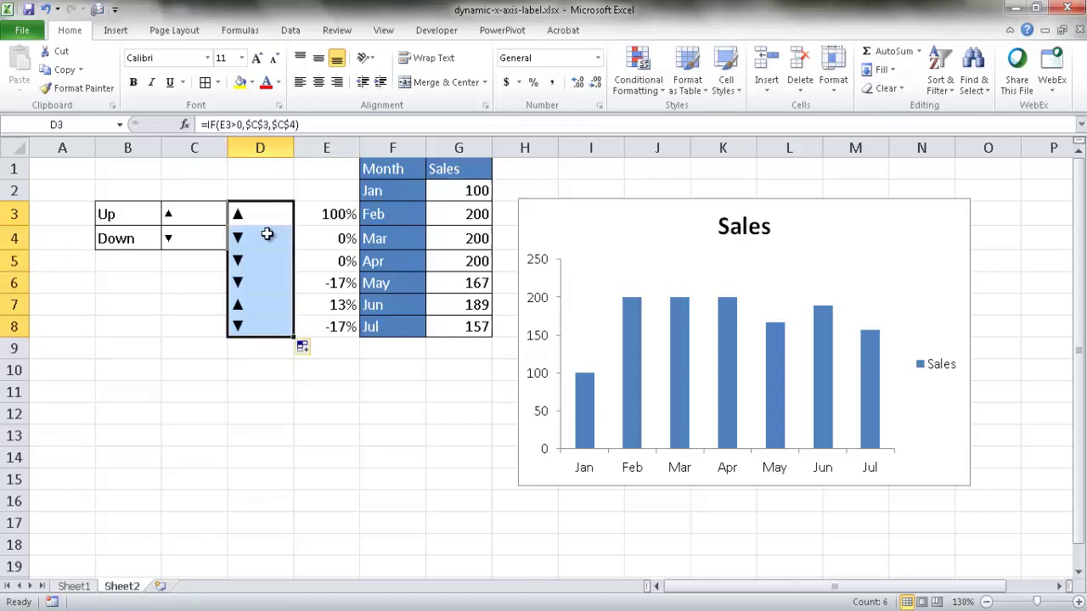
left_click(263, 241)
left_click(261, 262)
left_click(259, 284)
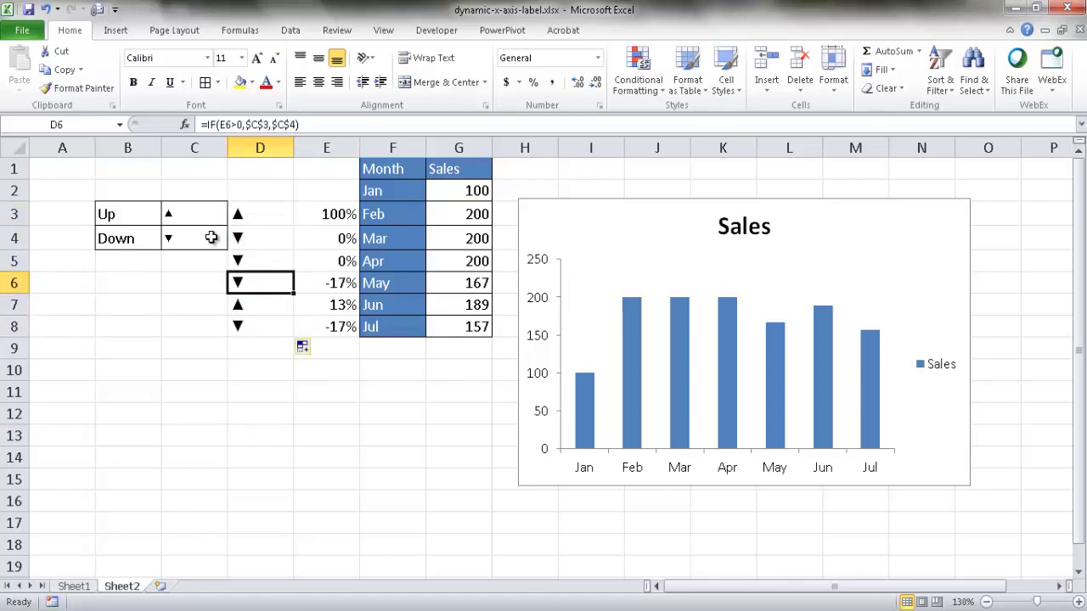
left_click(187, 217)
left_click(276, 238)
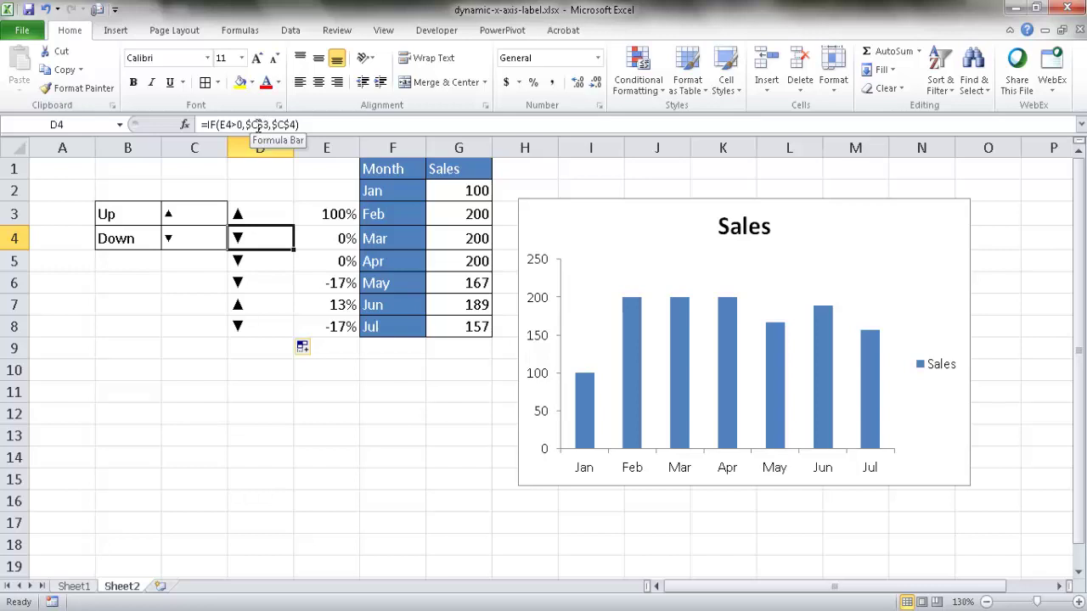
left_click(265, 257)
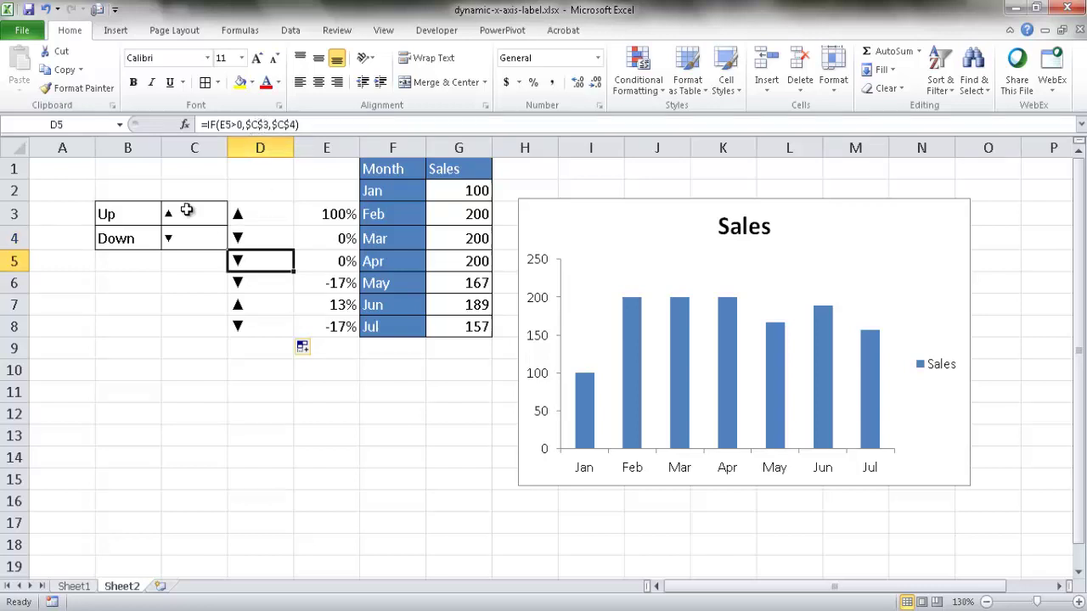
Apply All Borders to the arrow and percentage cells D3:E8
left_click(264, 192)
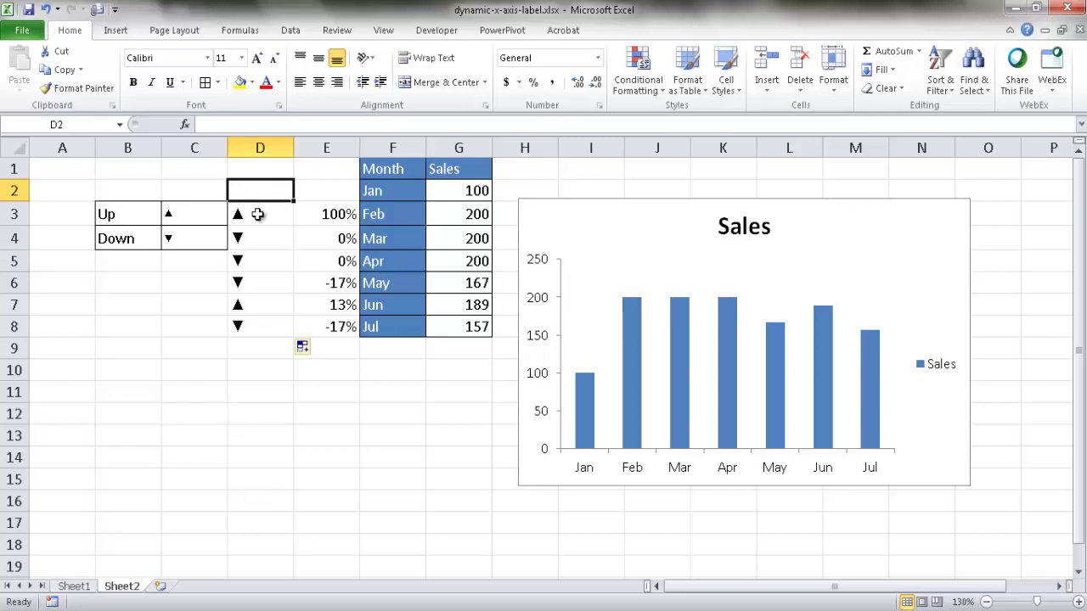
left_click_drag(285, 217, 307, 339)
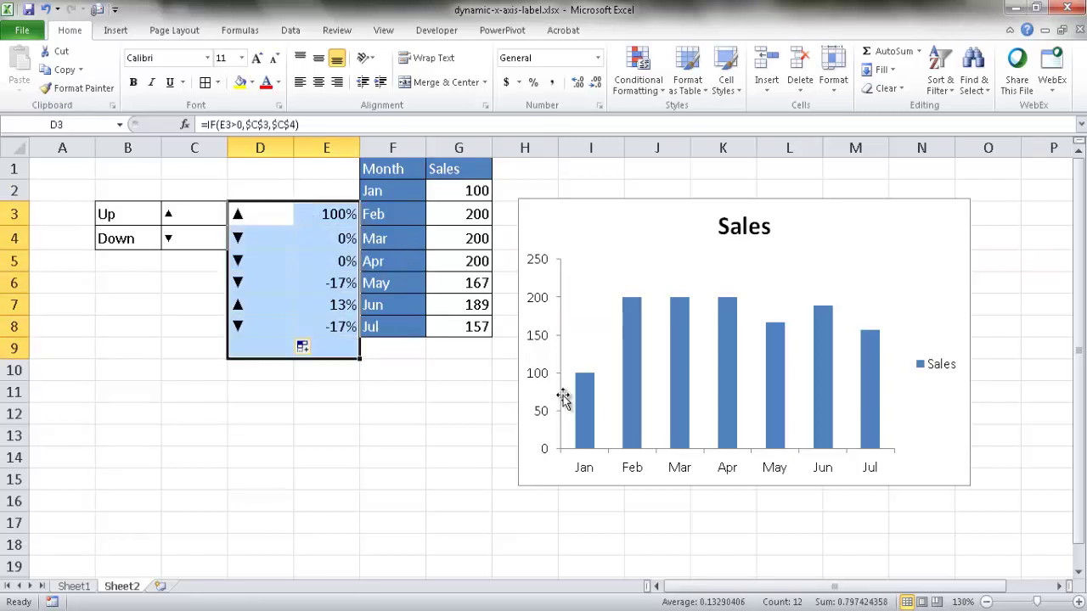
left_click(439, 433)
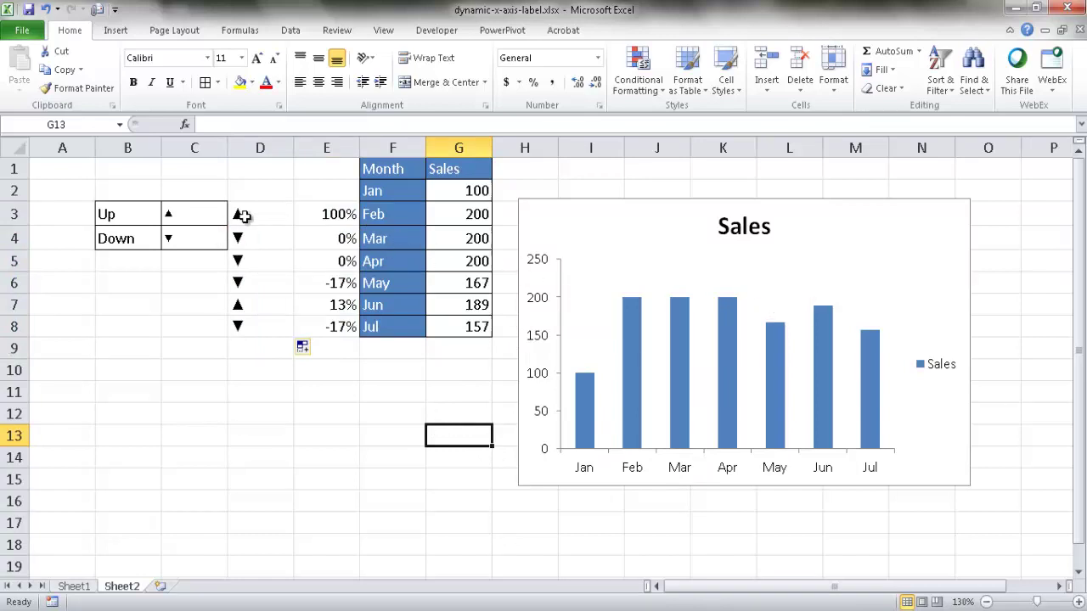
left_click_drag(253, 212, 319, 323)
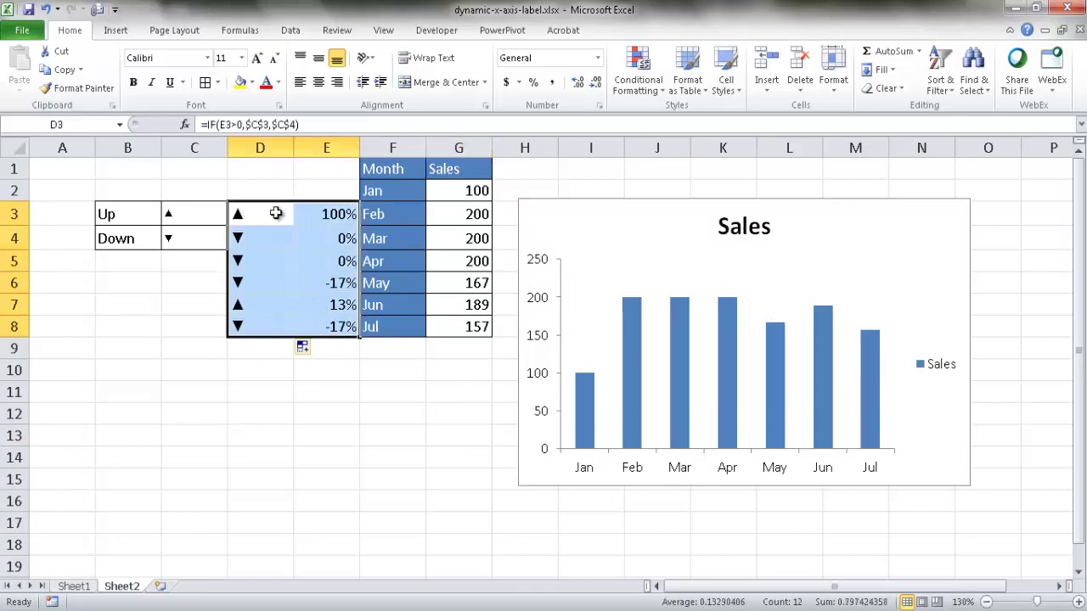
left_click(218, 83)
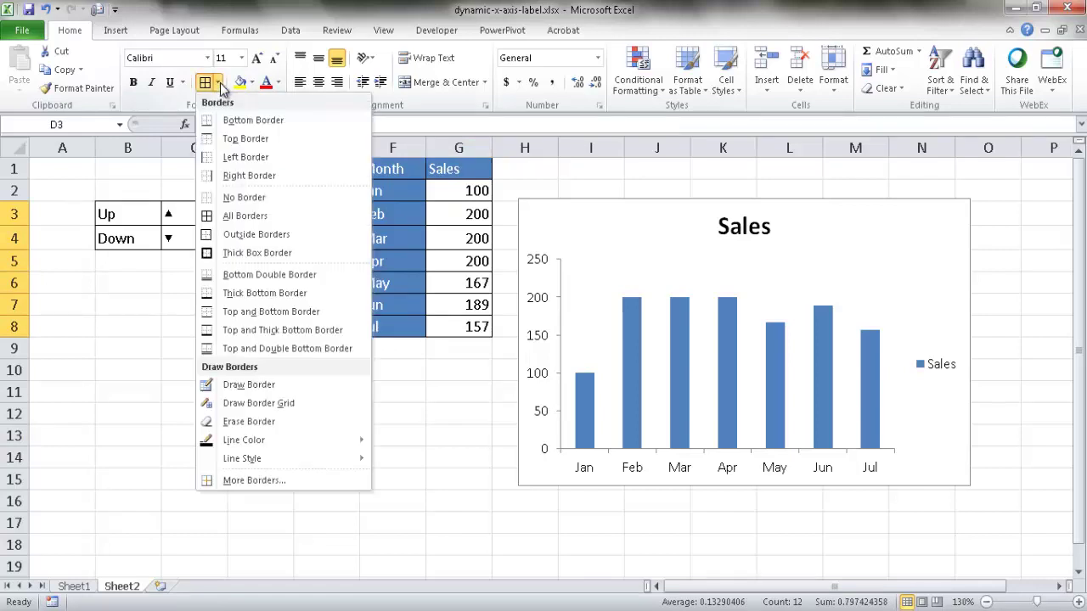
left_click(228, 217)
left_click(367, 387)
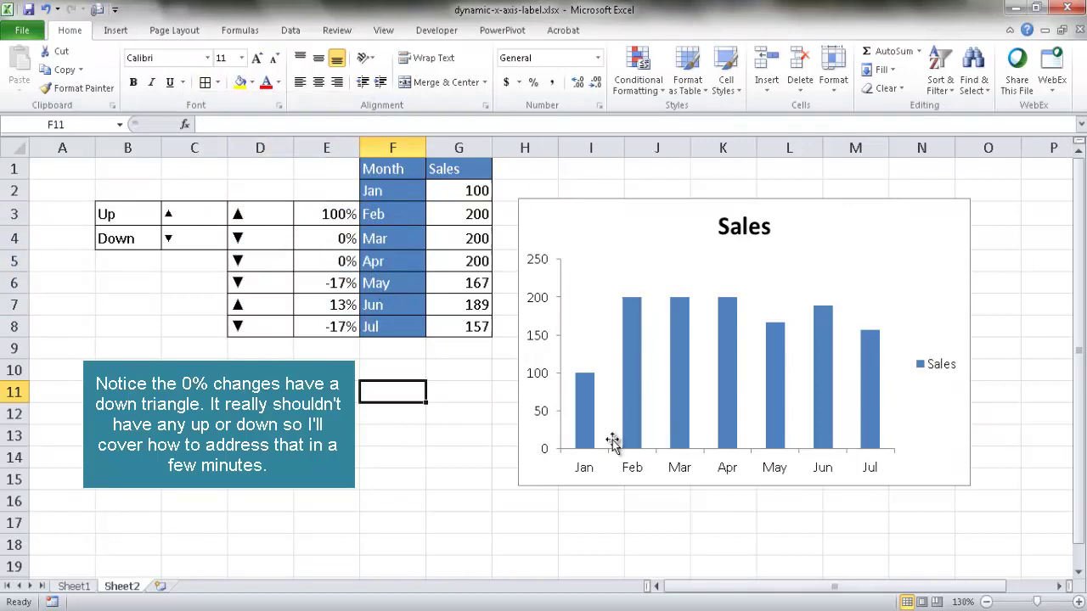
Change the Sales chart's horizontal axis label range to =Sheet2!$D$2:$F$8, covering arrows, percentages and months
left_click(912, 279)
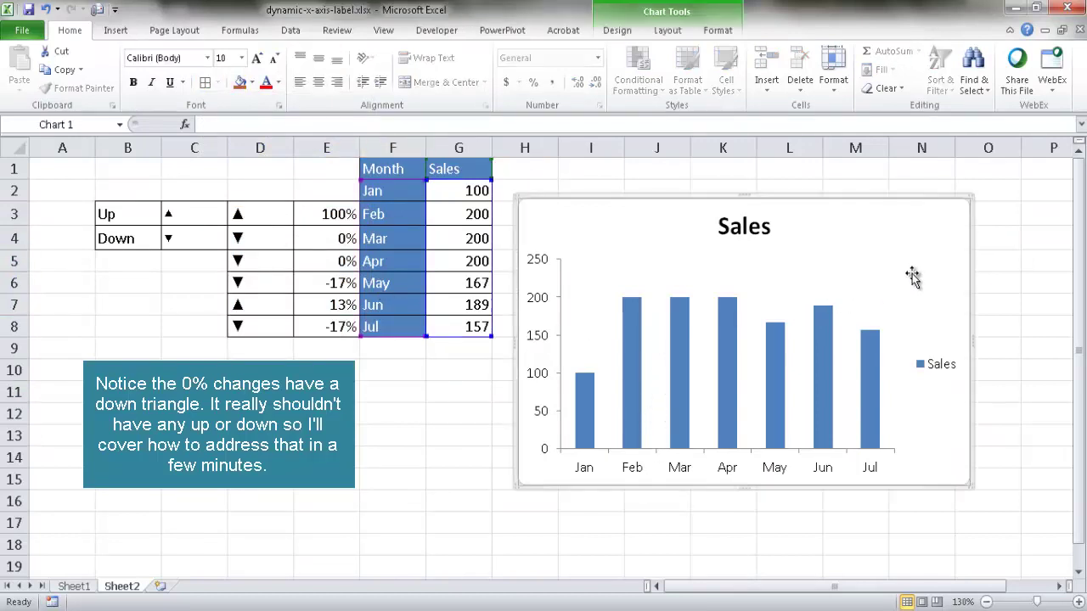
left_click(659, 32)
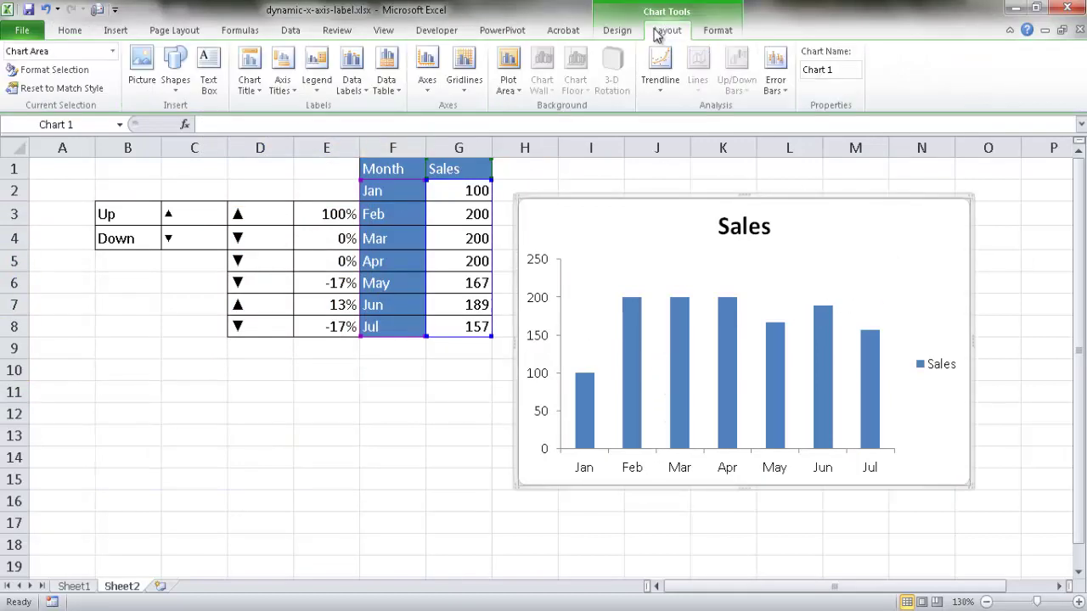
left_click(632, 34)
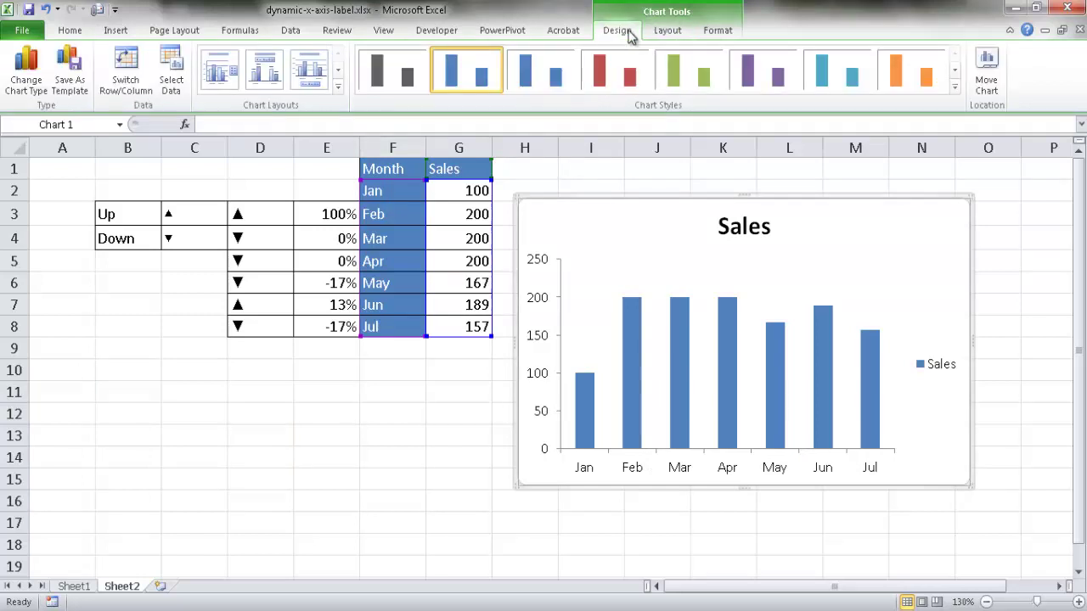
left_click(171, 70)
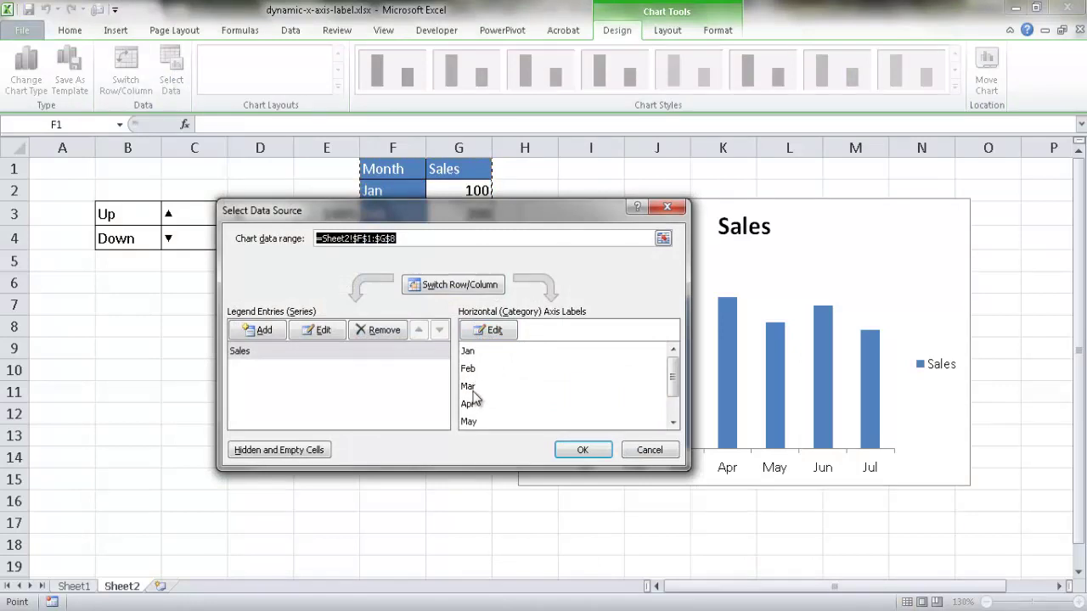
left_click_drag(472, 231, 320, 375)
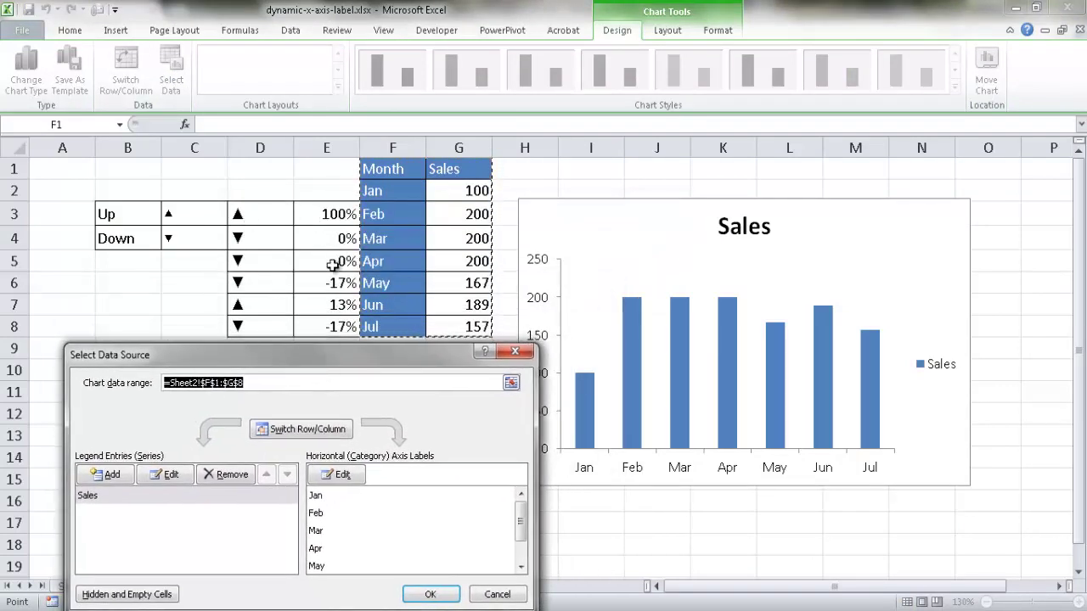
left_click(338, 475)
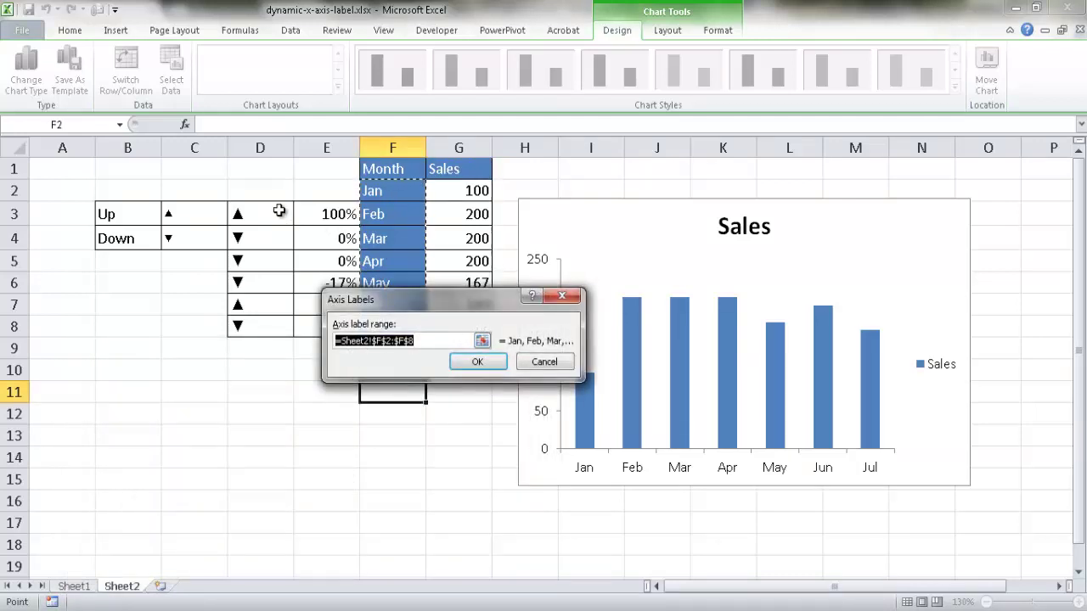
left_click_drag(263, 197, 402, 327)
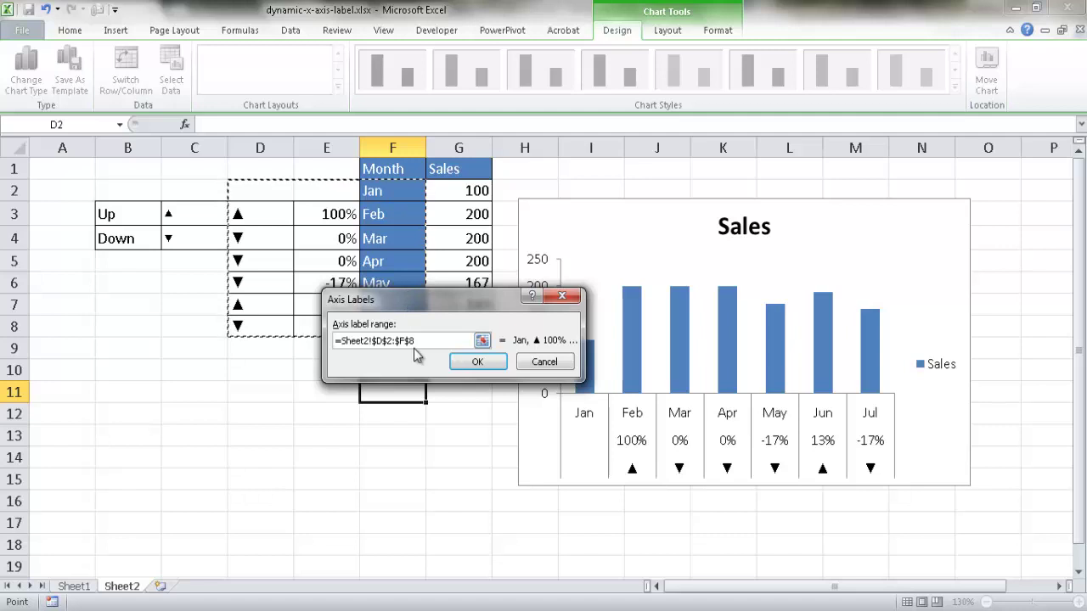
left_click(485, 364)
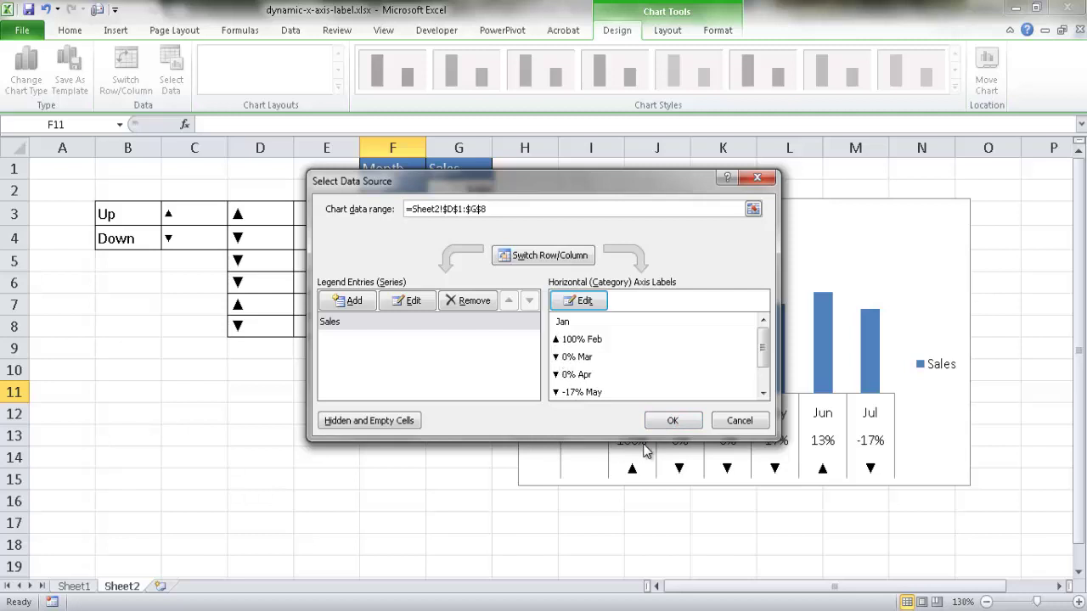
left_click(673, 421)
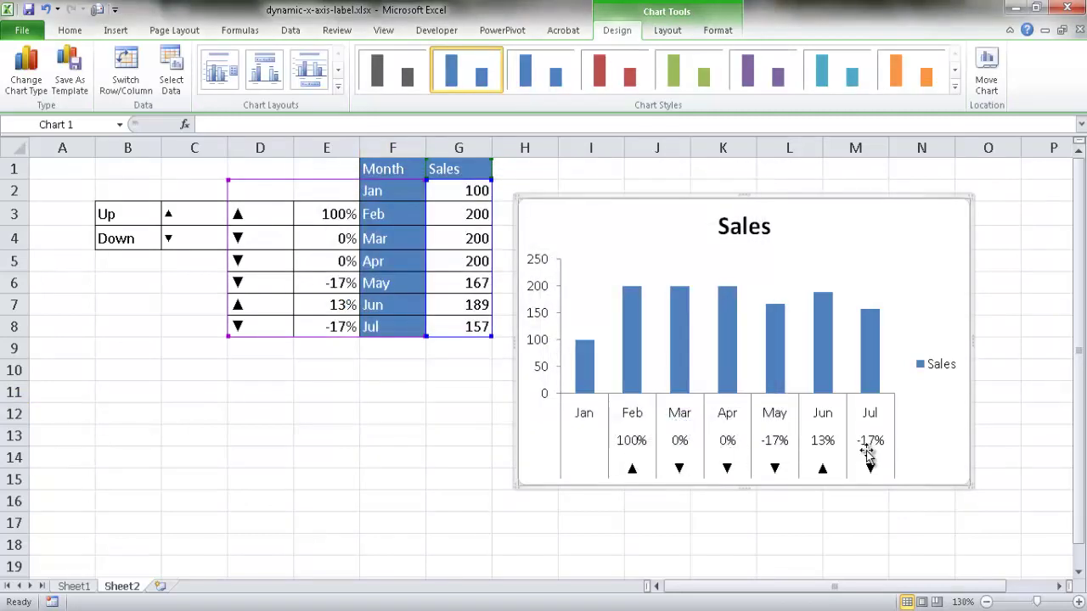
Set the Feb sales value in G3 to 100 to test the dynamic axis labels
left_click(459, 214)
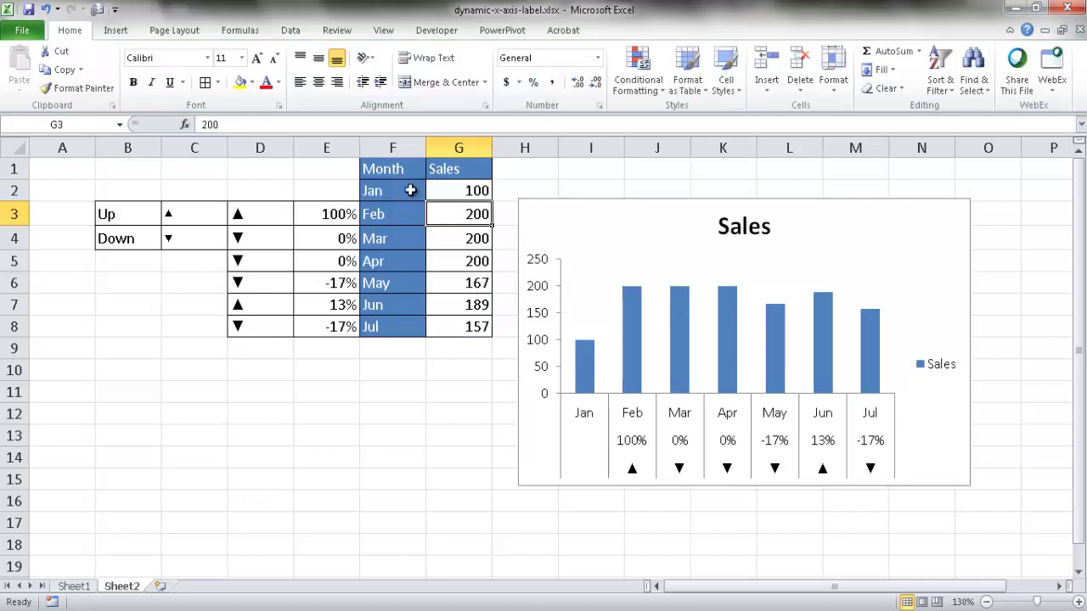
type("100")
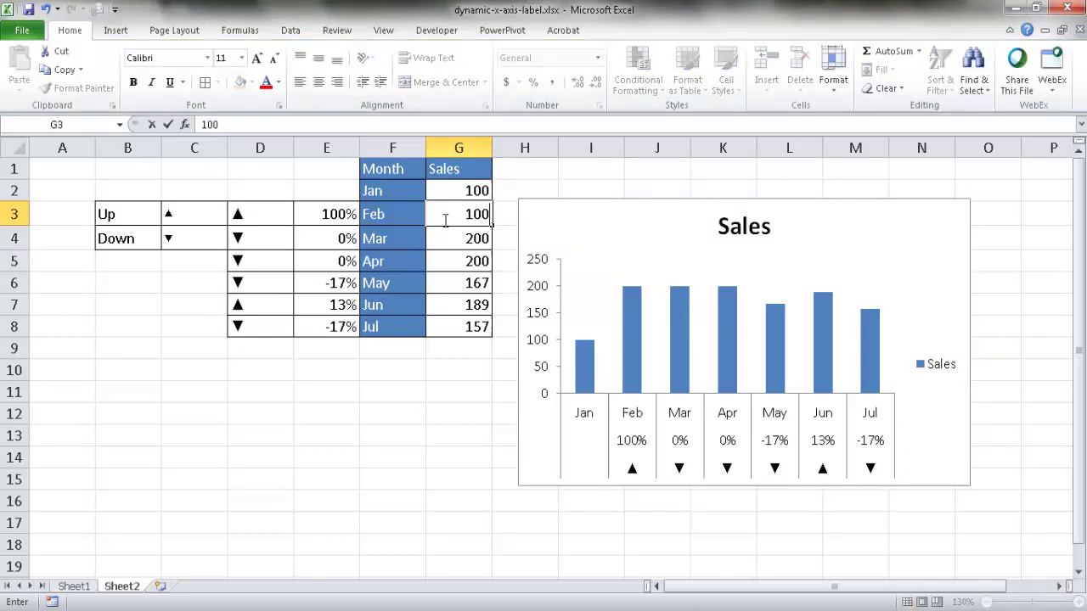
key("Return")
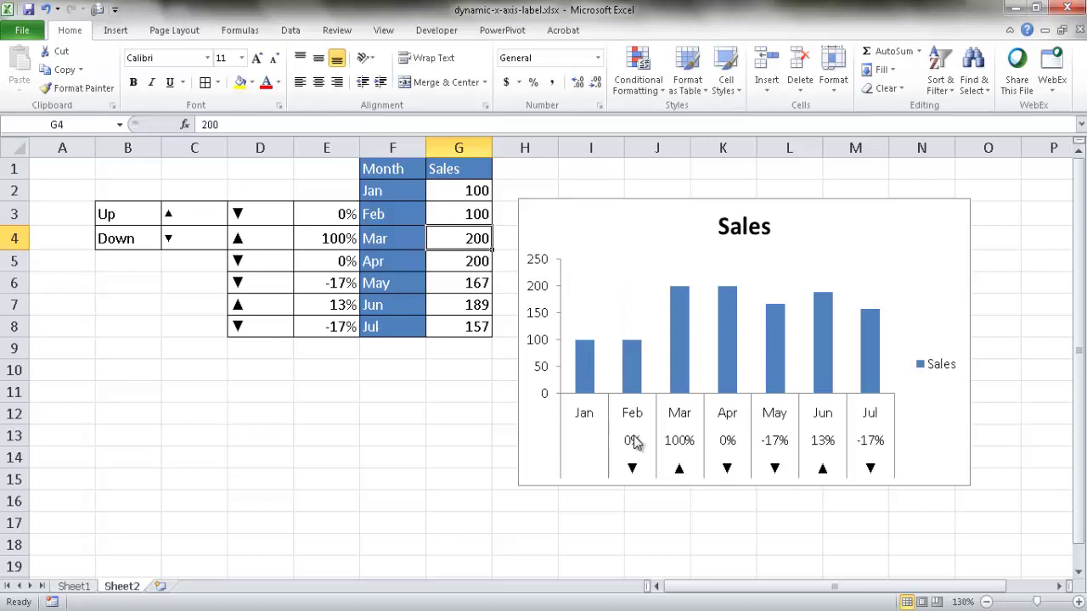
Rewrite the arrow formula in D3 as =IF(E3>0,$C$3,IF(E3<0,$C$4,"")) and fill it down through D8
left_click(267, 213)
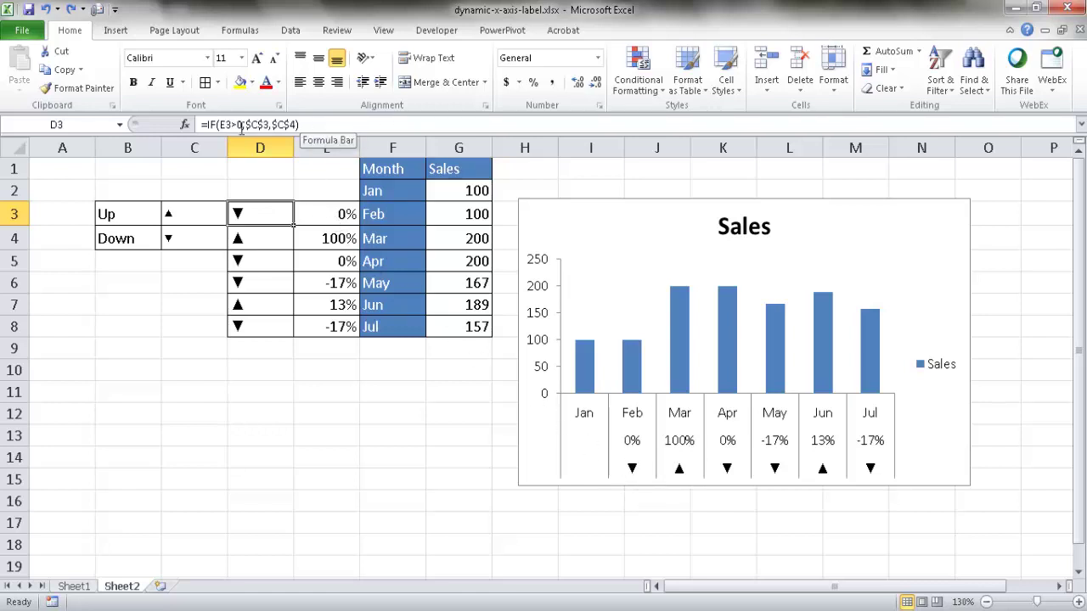
left_click(303, 125)
key("BackSpace")
key("BackSpace")
key("BackSpace")
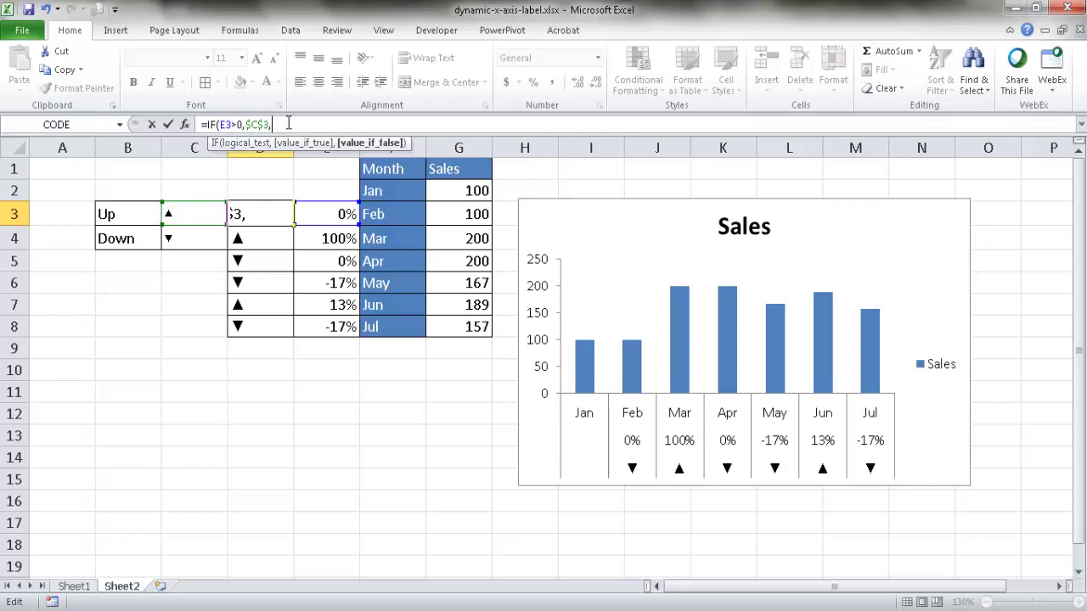
type("IF(")
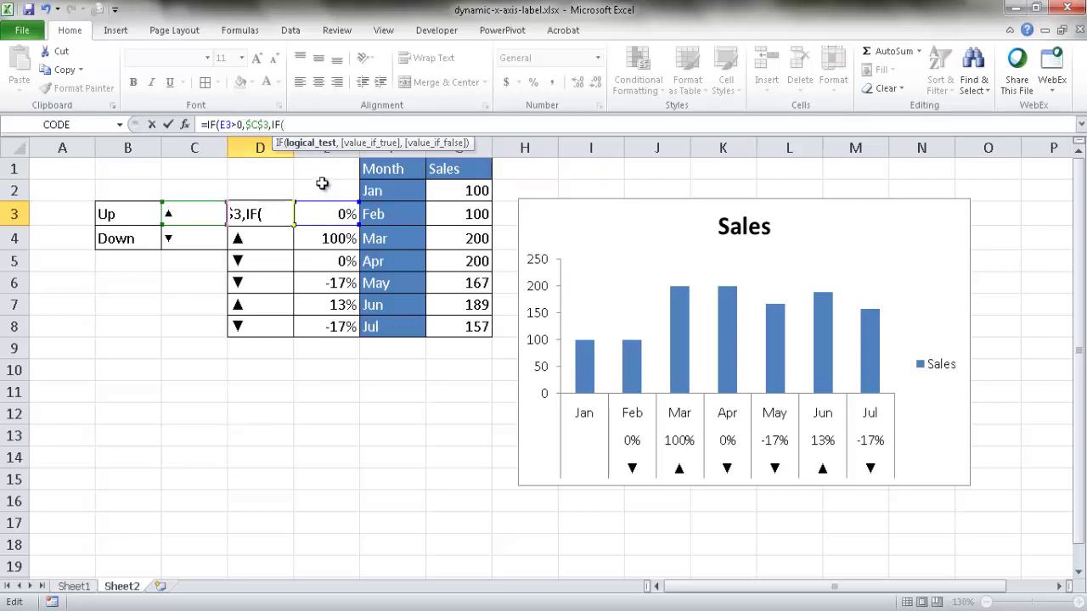
type("e3<0,")
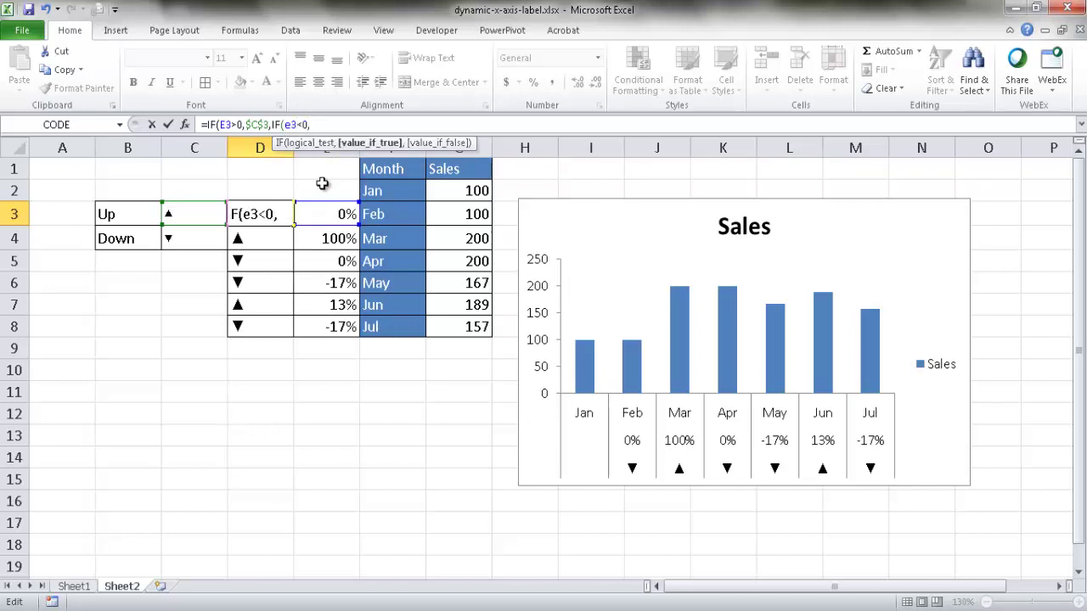
left_click(195, 239)
type(",")
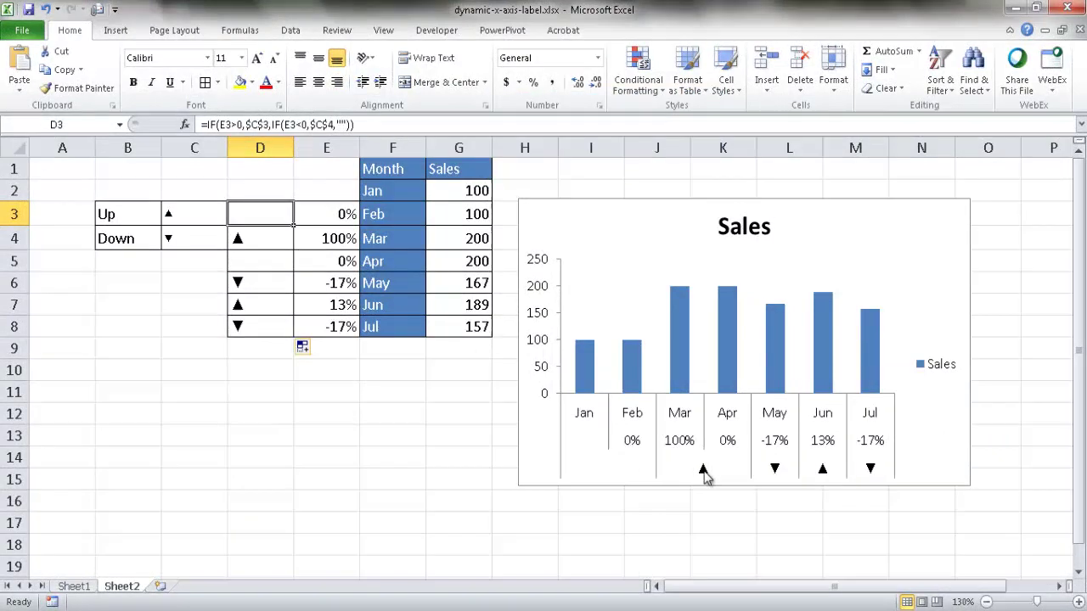
Change the D3 formula's empty-text result to a single space, " ", fill it down through D8, and review the formula
left_click(342, 124)
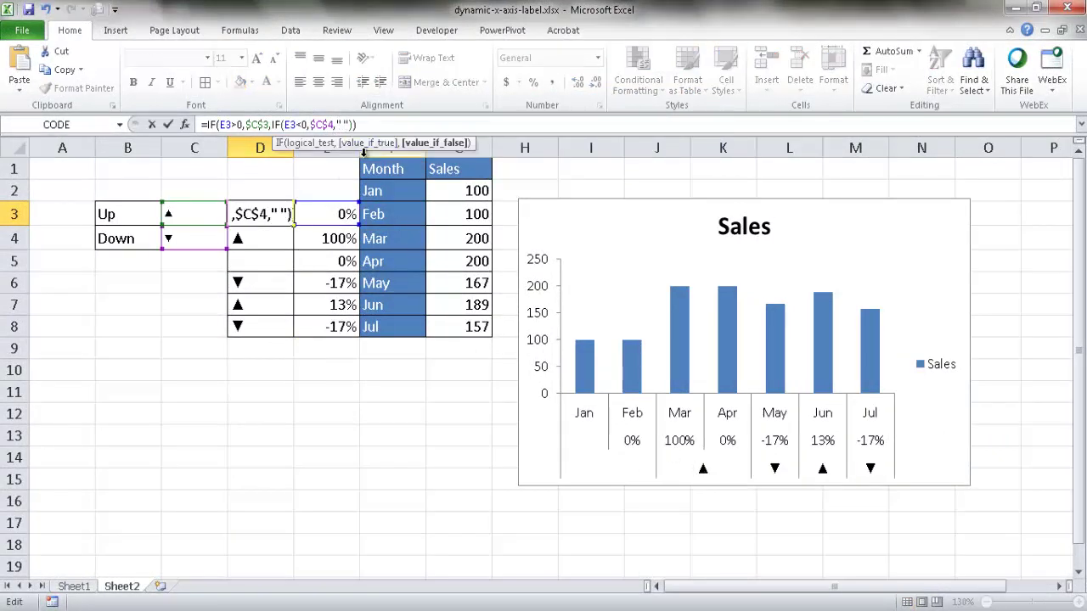
key("Return")
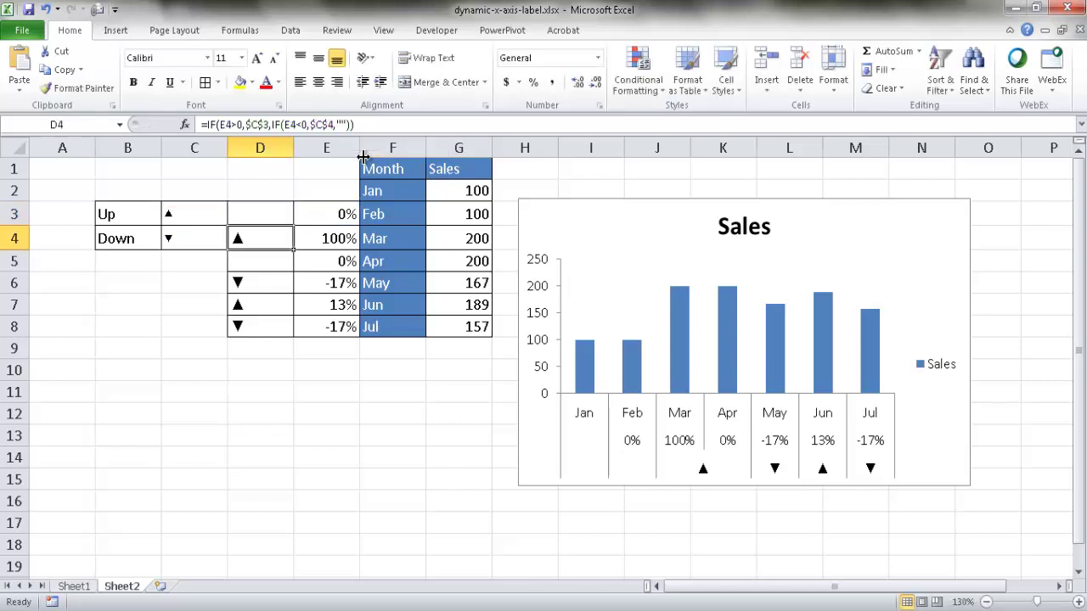
left_click(260, 209)
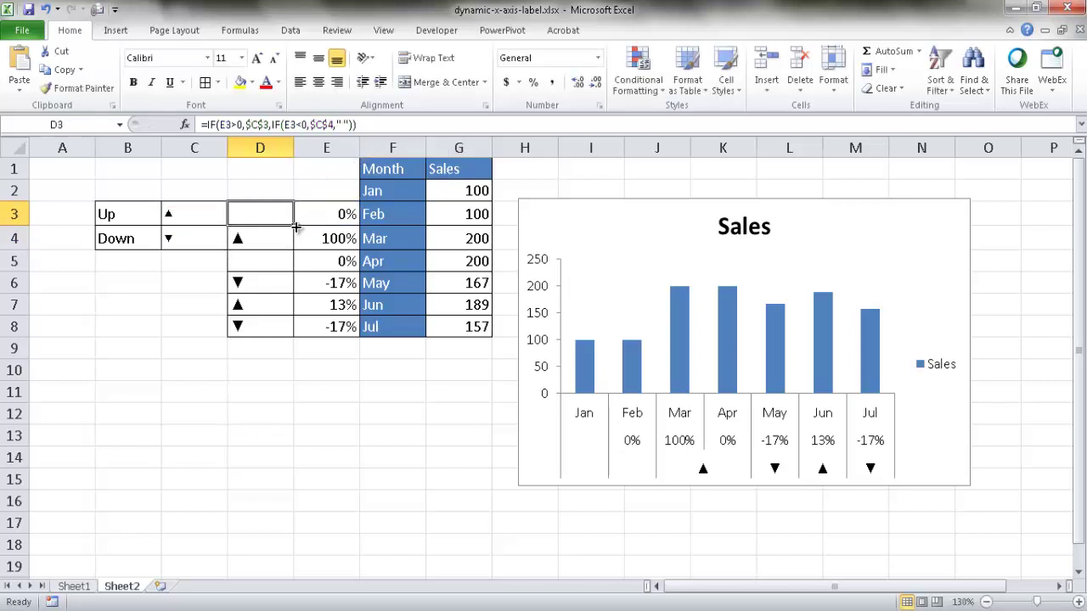
left_click_drag(293, 223, 295, 333)
left_click(327, 456)
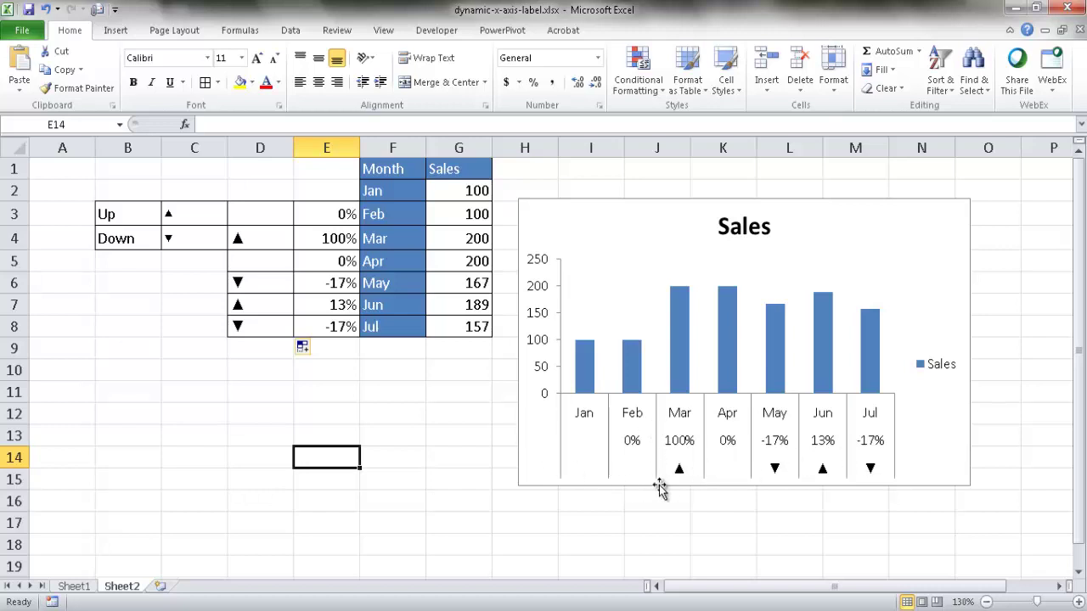
left_click(267, 213)
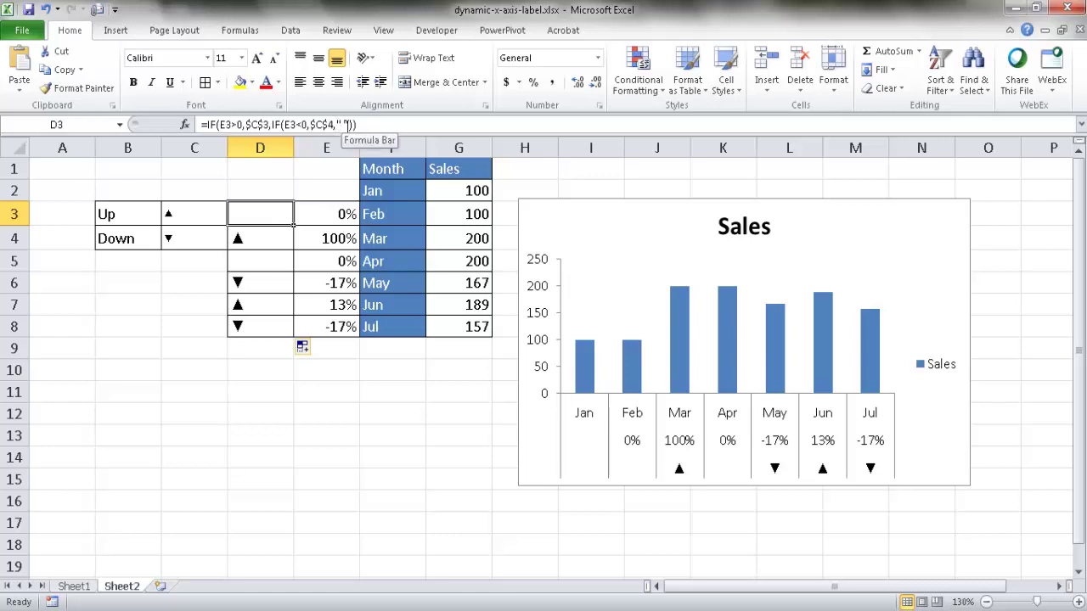
left_click(285, 457)
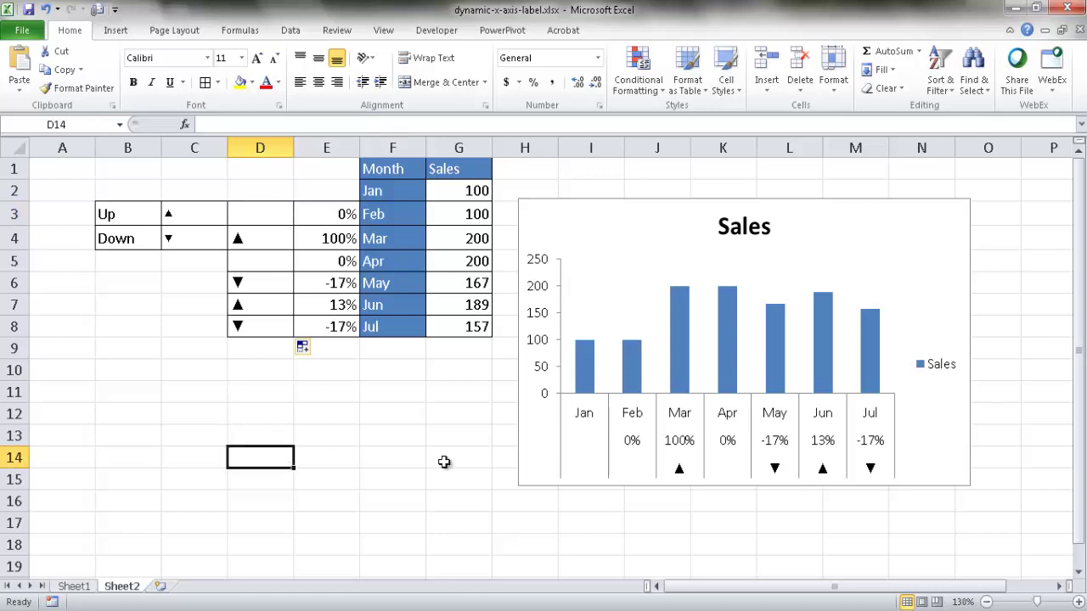